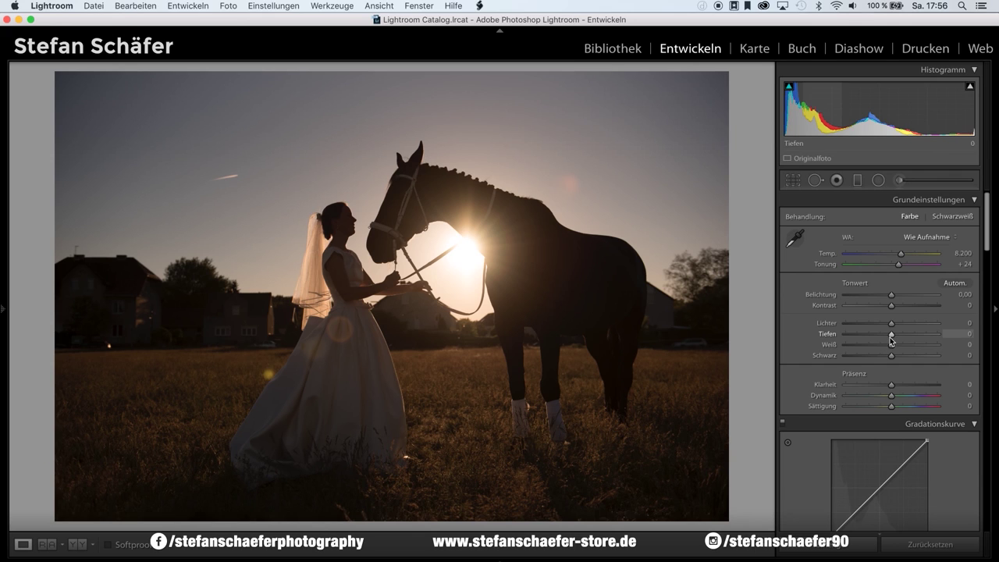
In Grundeinstellungen, set Tiefen to +61, Lichter to +22 and Belichtung to +1,00
left_click_drag(893, 335, 921, 337)
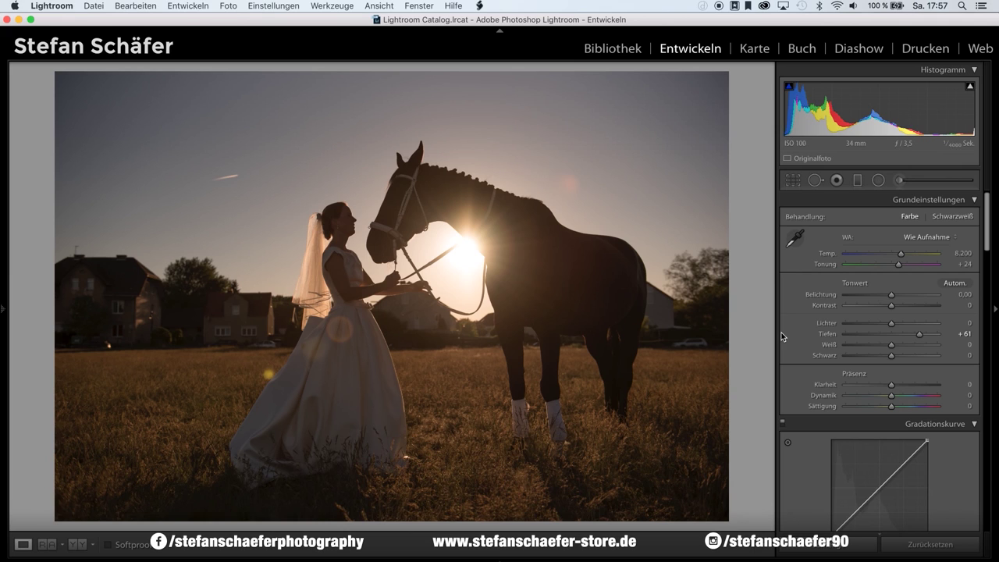
left_click_drag(894, 326, 903, 327)
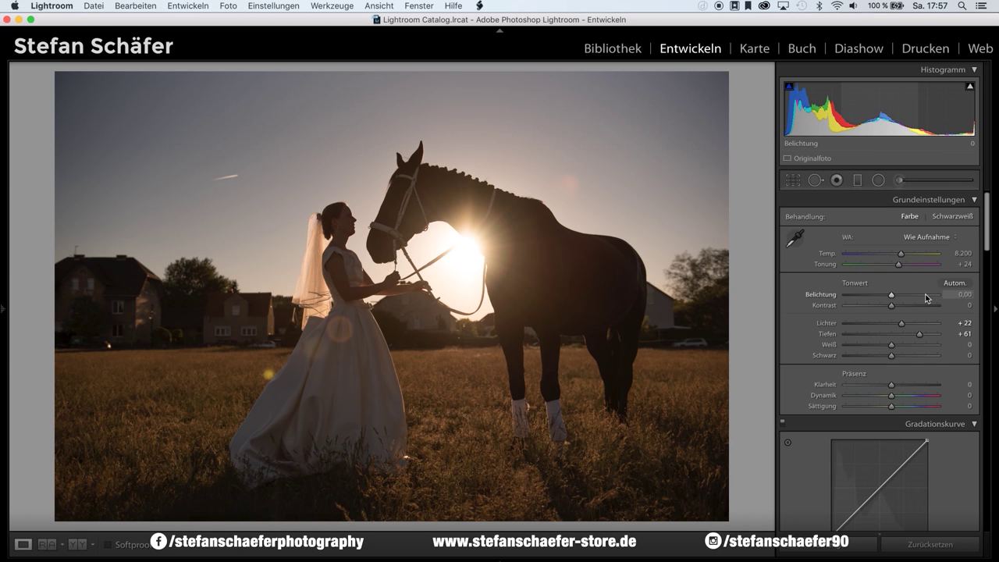
left_click_drag(892, 297, 901, 295)
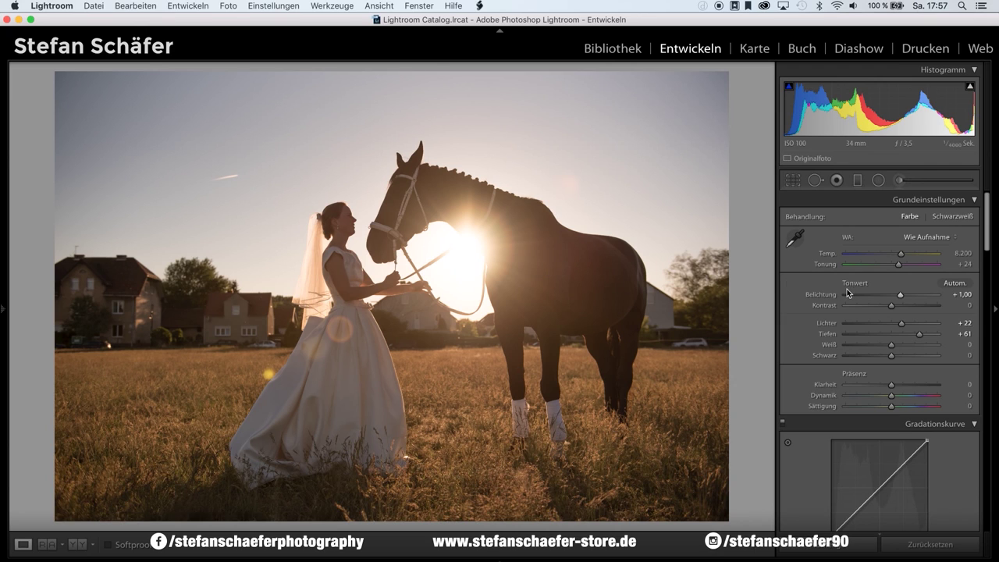
Set Kontrast +28, Schwarz −12, Dynamik +10 and Sättigung −10 in Grundeinstellungen
left_click_drag(892, 306, 904, 308)
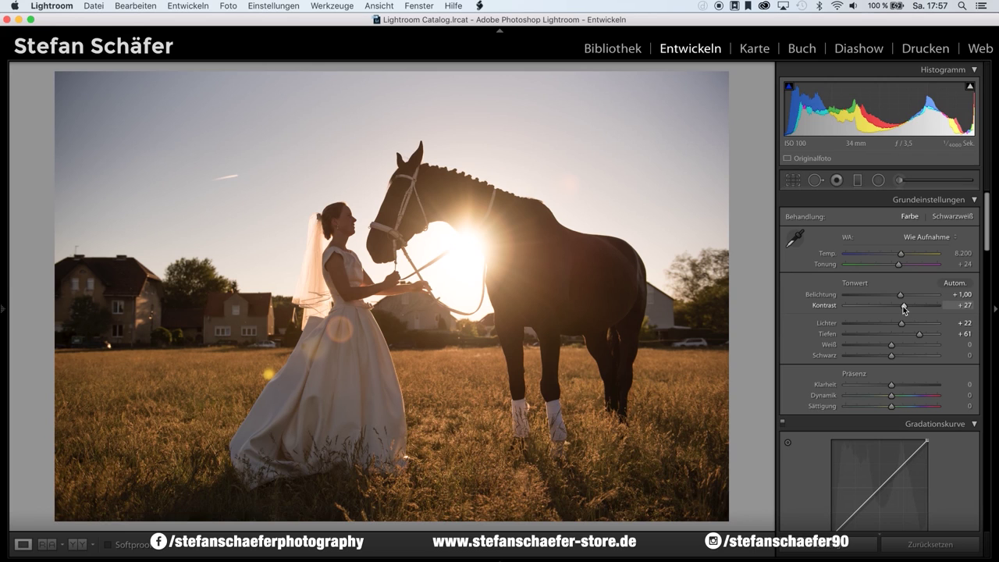
left_click_drag(904, 308, 906, 309)
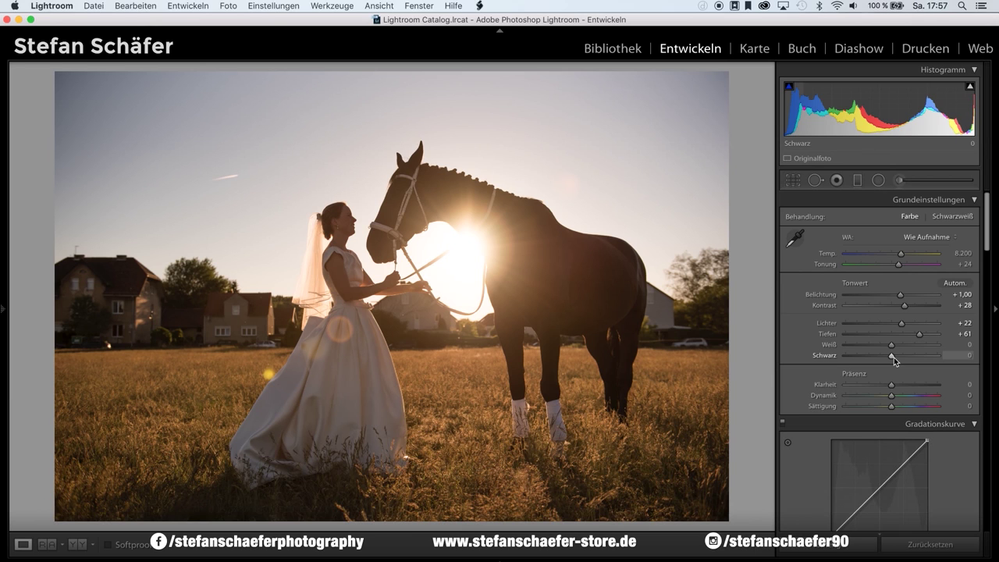
left_click_drag(893, 356, 887, 359)
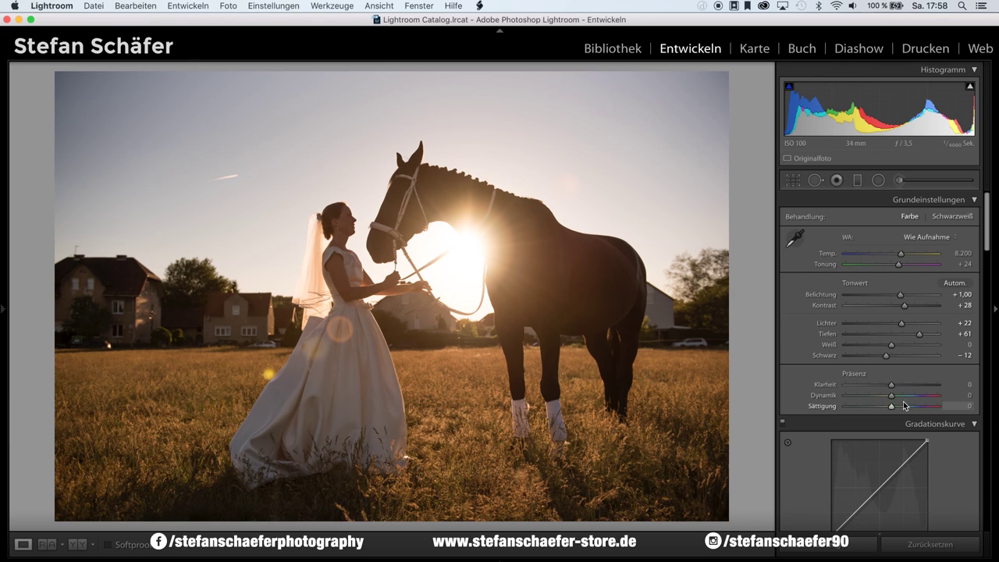
left_click_drag(893, 393, 896, 394)
left_click_drag(889, 405, 887, 405)
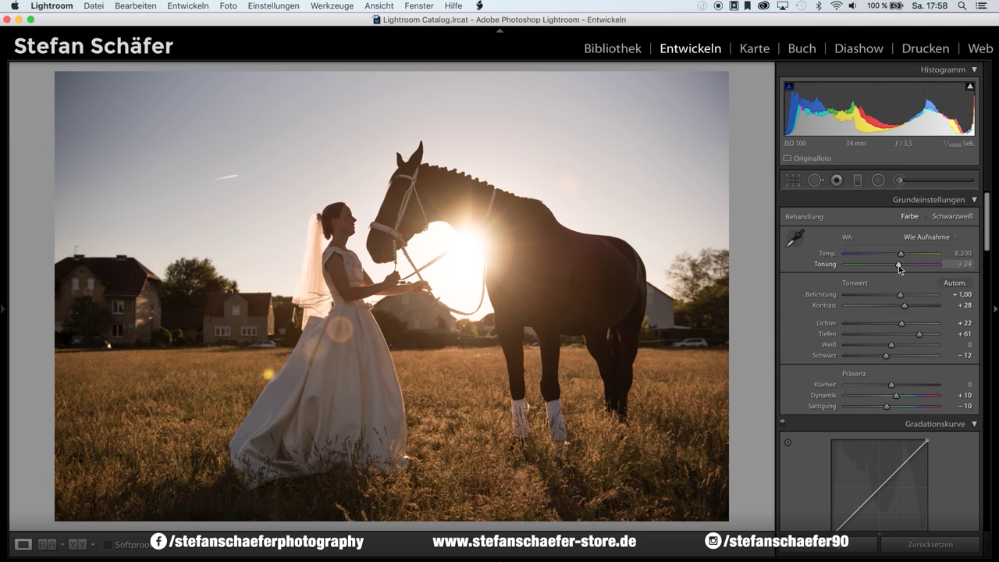
Lower the white balance tint to +9 and raise Temp to 12.271
left_click_drag(899, 265, 894, 265)
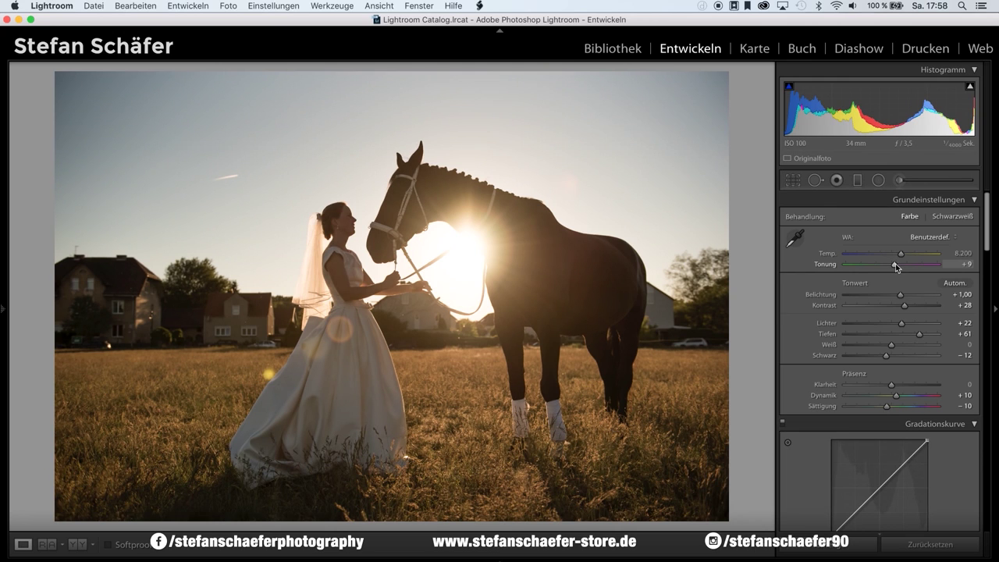
left_click_drag(900, 260, 914, 259)
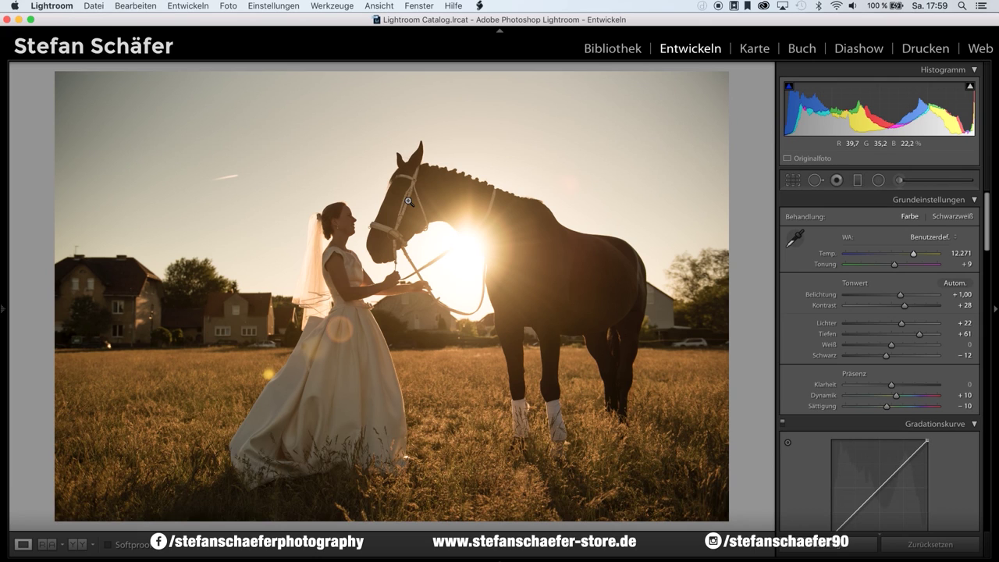
Load the adjustment brush with all effects reset to zero and Temp at −95
left_click(909, 185)
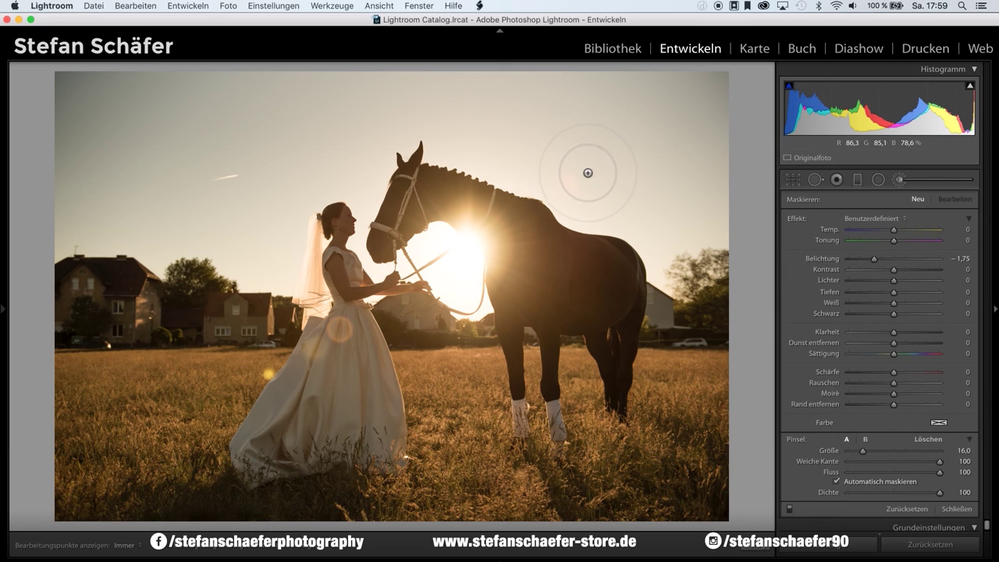
key("alt")
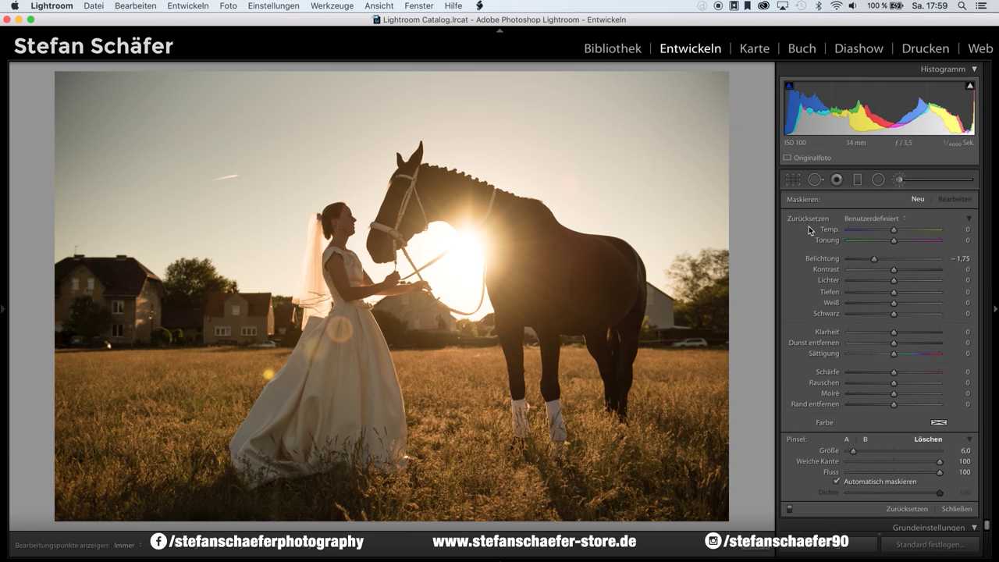
left_click(810, 220, "alt")
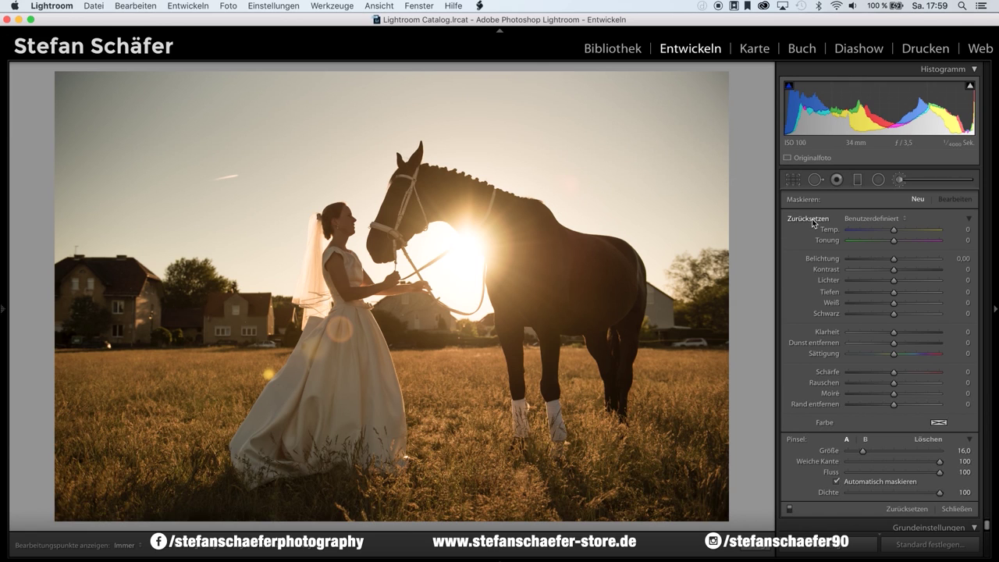
left_click_drag(887, 235, 862, 236)
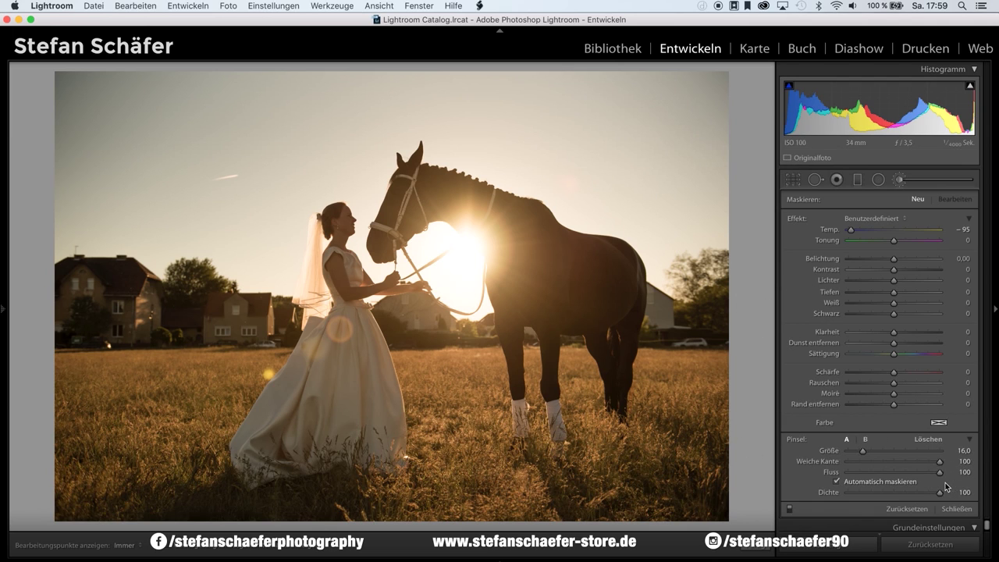
Paint the Temp −95 brush over the sky around the horse, bride and sun, with pins hidden
key("h")
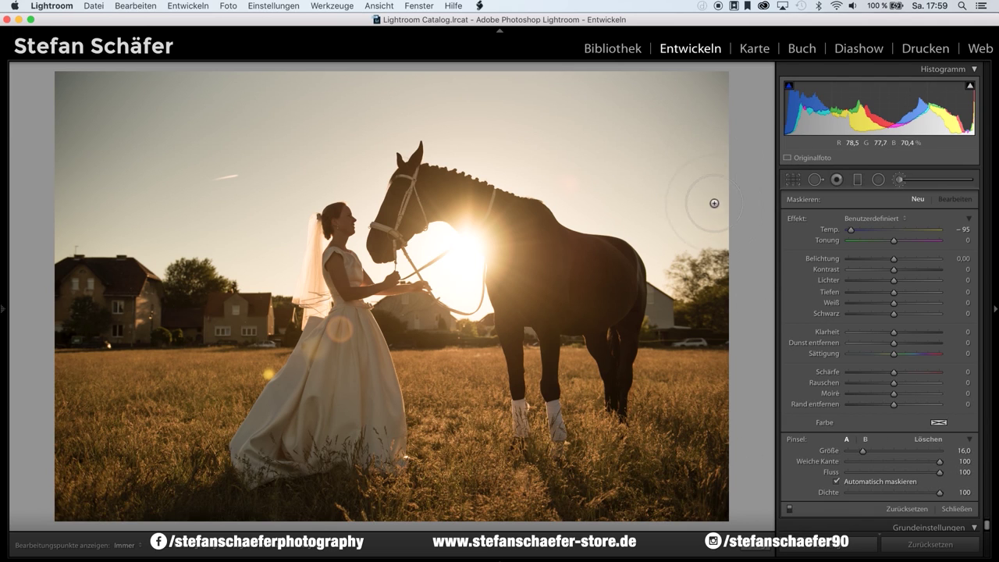
left_click(701, 162)
mouse_move(702, 96)
left_mouse_down()
mouse_move(716, 113)
mouse_move(335, 75)
mouse_move(66, 87)
mouse_move(94, 224)
mouse_move(166, 252)
mouse_move(102, 189)
left_mouse_up()
mouse_move(159, 138)
left_mouse_down()
mouse_move(97, 99)
mouse_move(103, 111)
left_mouse_up()
mouse_move(81, 144)
left_mouse_down()
mouse_move(472, 83)
mouse_move(554, 176)
mouse_move(569, 167)
mouse_move(584, 196)
mouse_move(598, 187)
mouse_move(669, 221)
mouse_move(602, 196)
mouse_move(540, 104)
mouse_move(584, 119)
mouse_move(571, 147)
mouse_move(584, 172)
mouse_move(560, 174)
mouse_move(647, 216)
mouse_move(687, 304)
mouse_move(699, 245)
left_mouse_up()
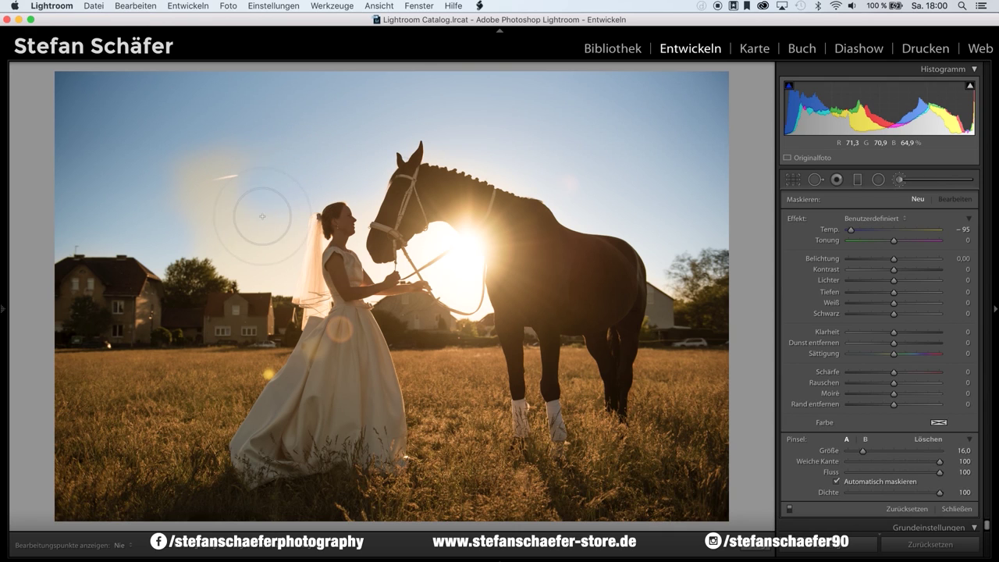
mouse_move(206, 236)
left_mouse_down()
mouse_move(212, 171)
mouse_move(233, 177)
left_mouse_up()
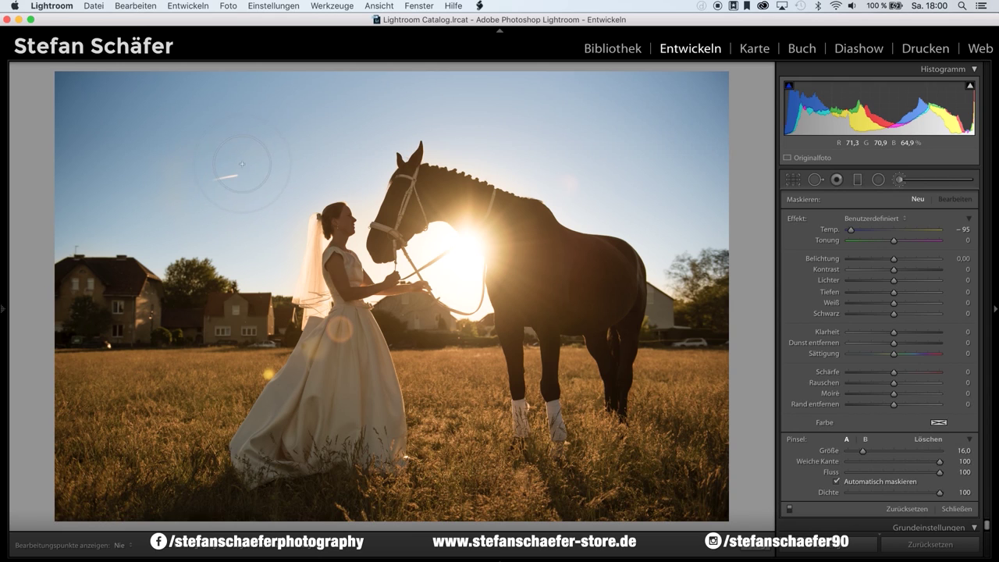
mouse_move(457, 267)
left_mouse_down()
mouse_move(439, 259)
mouse_move(466, 293)
left_mouse_up()
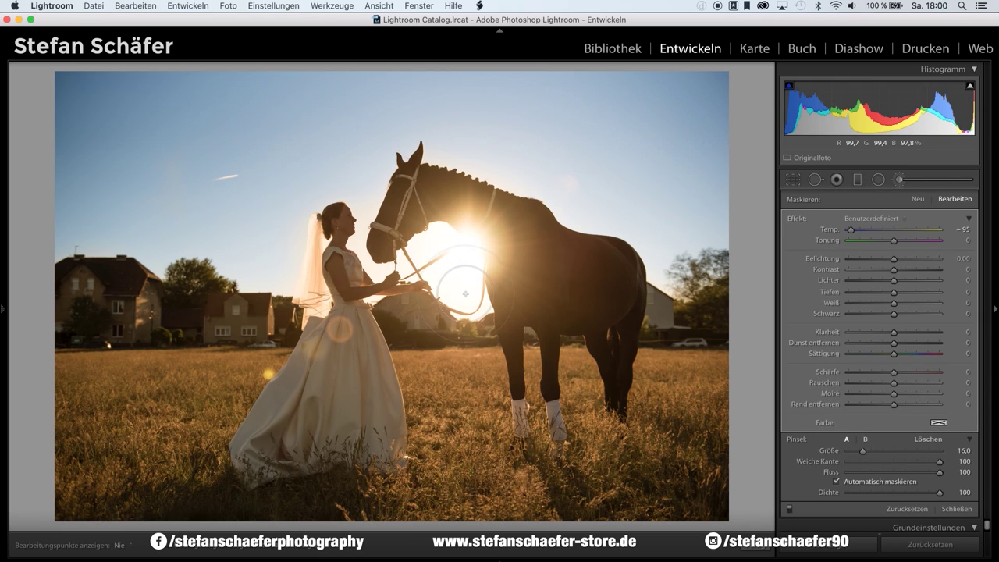
key("h")
key("h")
key("h")
key("h")
key("h")
key("h")
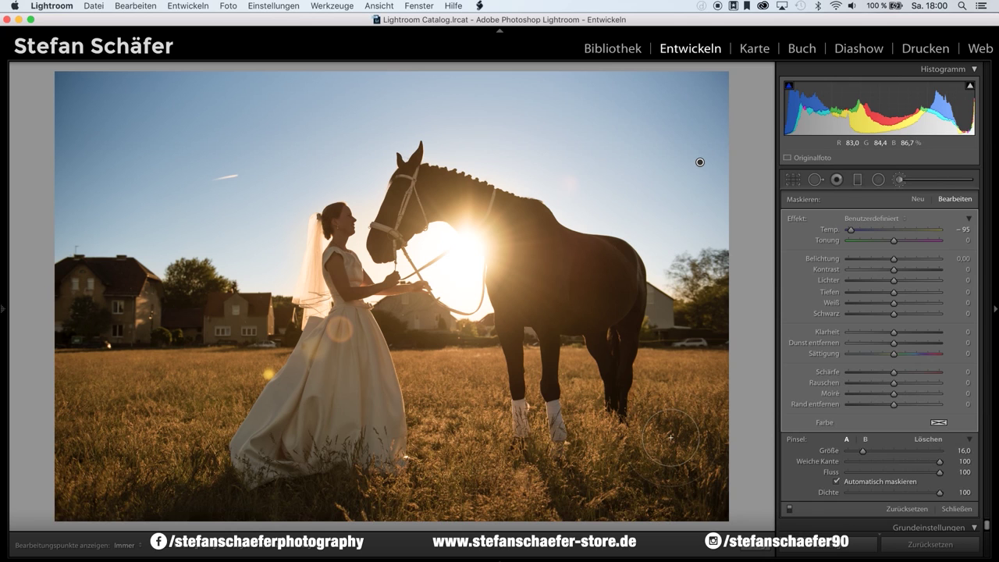
Close the brush, then lift the tone curve's black point and lower its white point
key("Escape")
key("k")
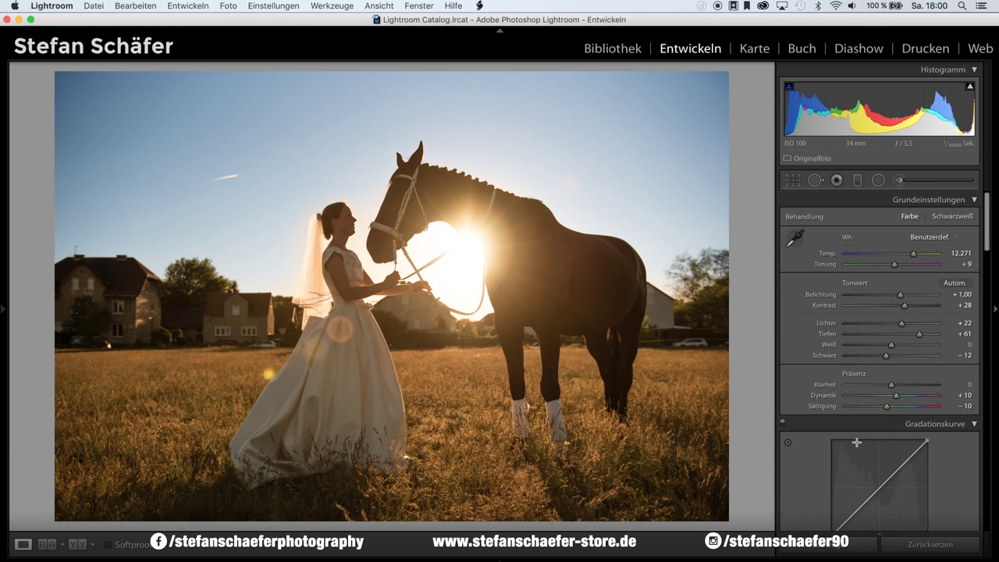
scroll(900, 407, "down", 5)
scroll(901, 407, "down", 5)
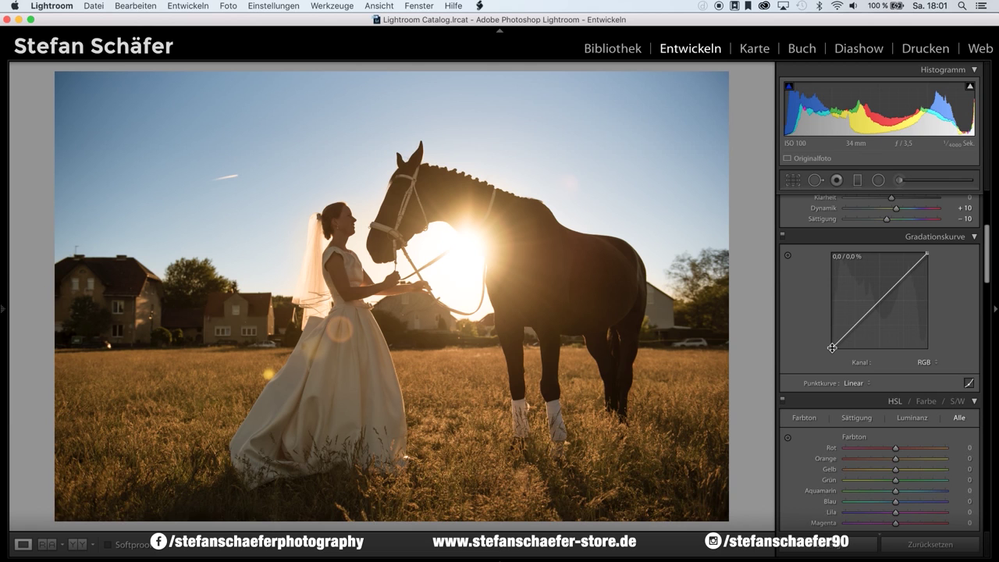
left_click_drag(832, 347, 831, 338)
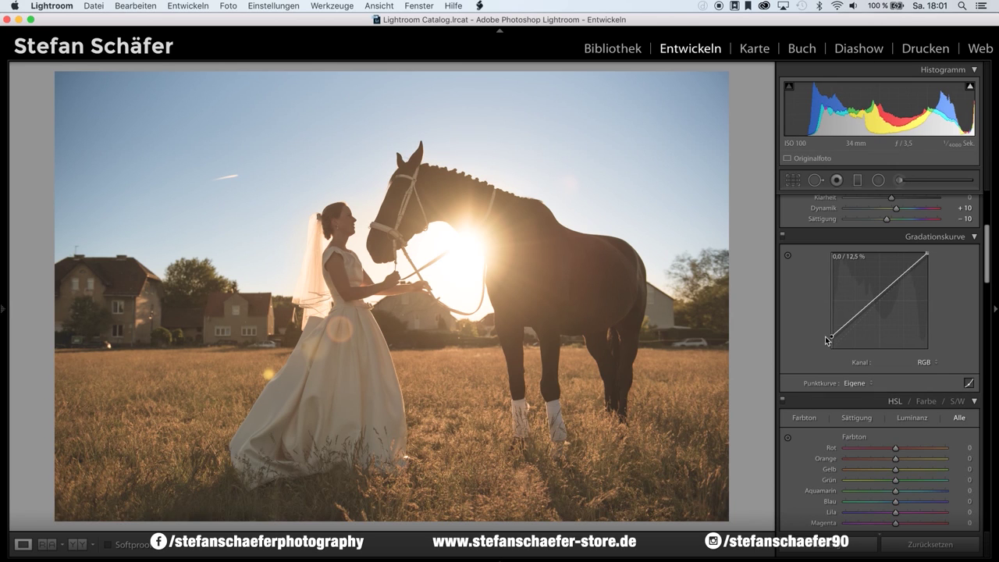
mouse_move(926, 254)
left_click_drag(927, 256, 932, 261)
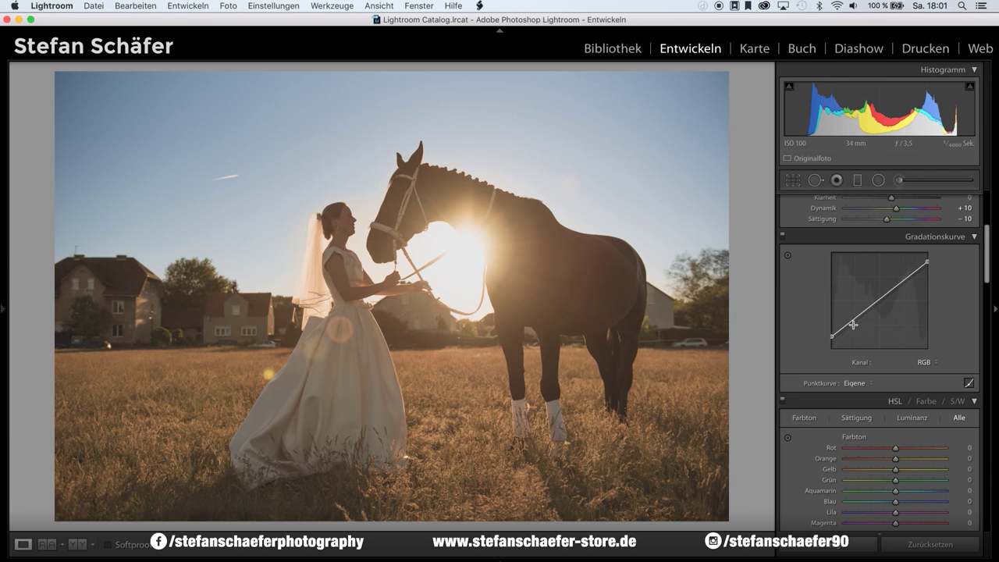
Form an S-curve with darker shadows, lifted highlights and slightly raised blacks
left_click_drag(855, 319, 856, 328)
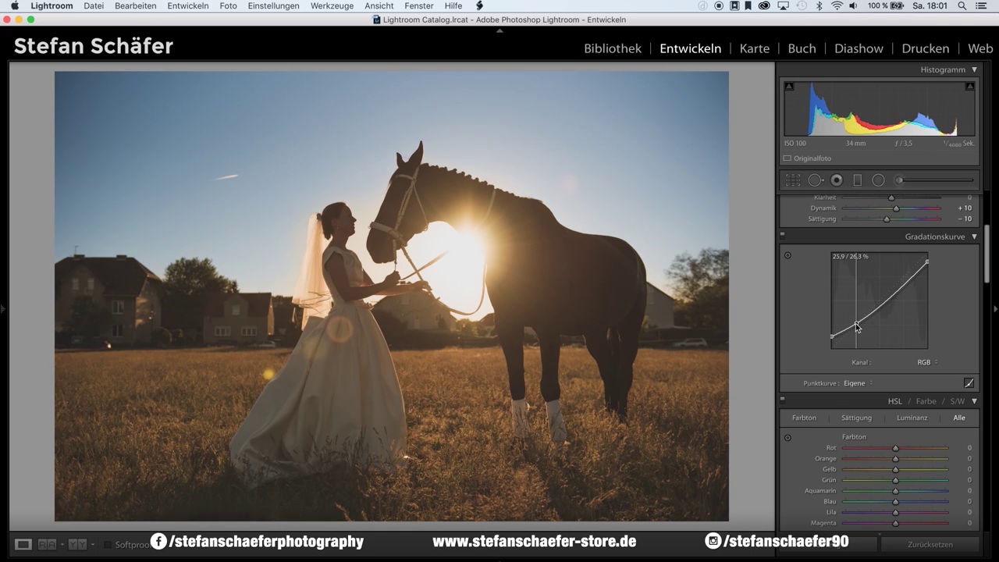
left_click_drag(904, 286, 906, 275)
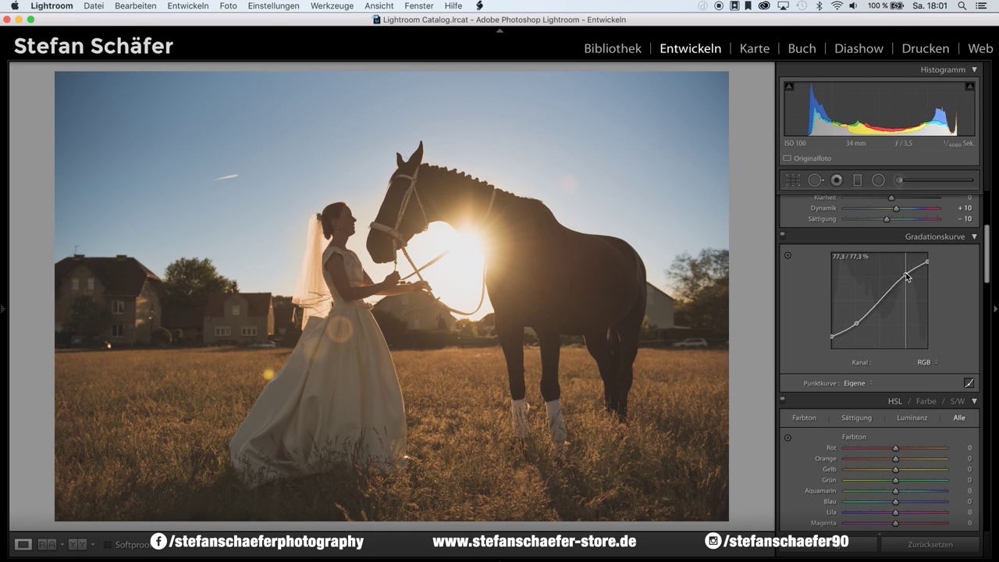
left_click_drag(906, 275, 905, 277)
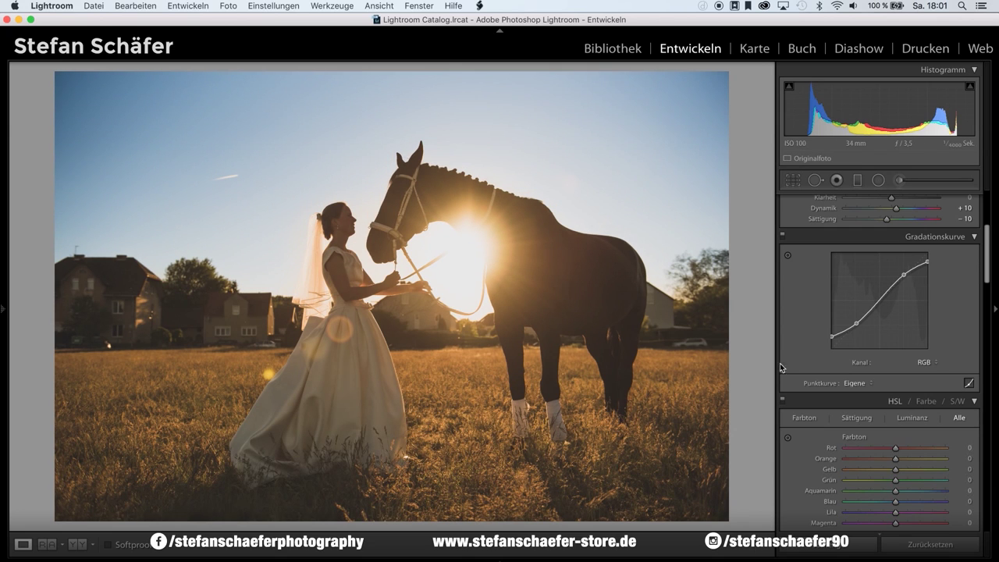
left_click_drag(846, 331, 846, 335)
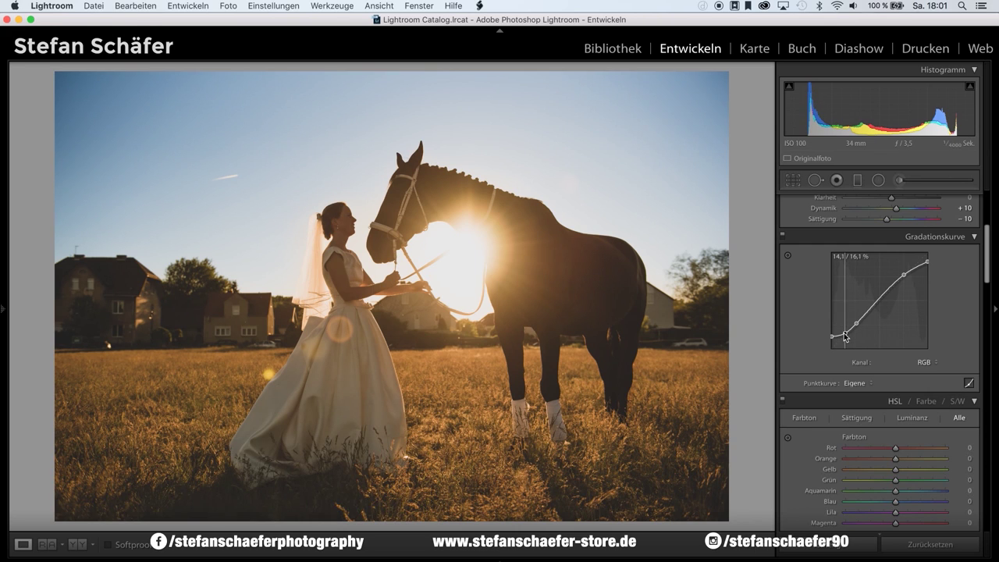
left_click_drag(834, 339, 838, 341)
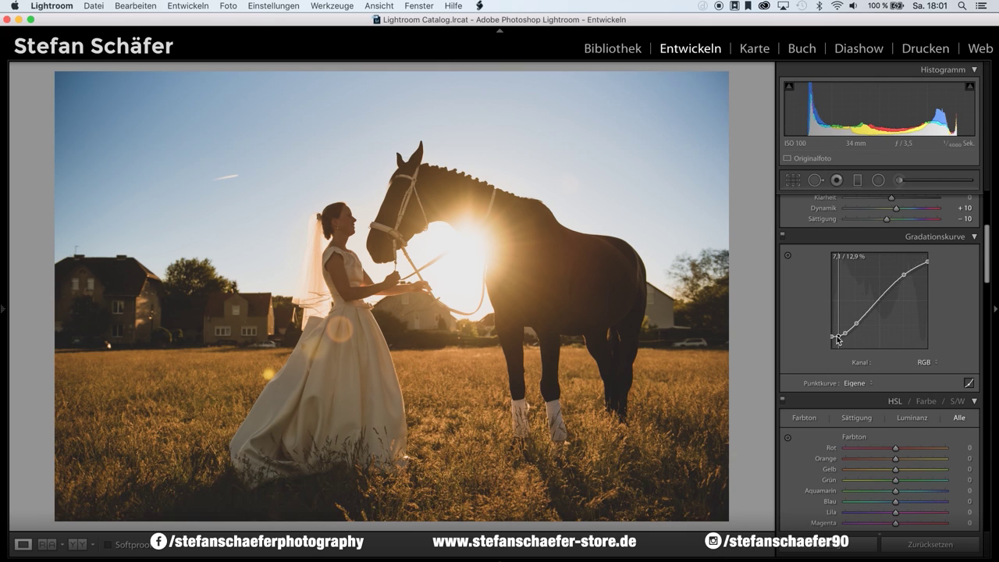
left_click_drag(832, 336, 831, 334)
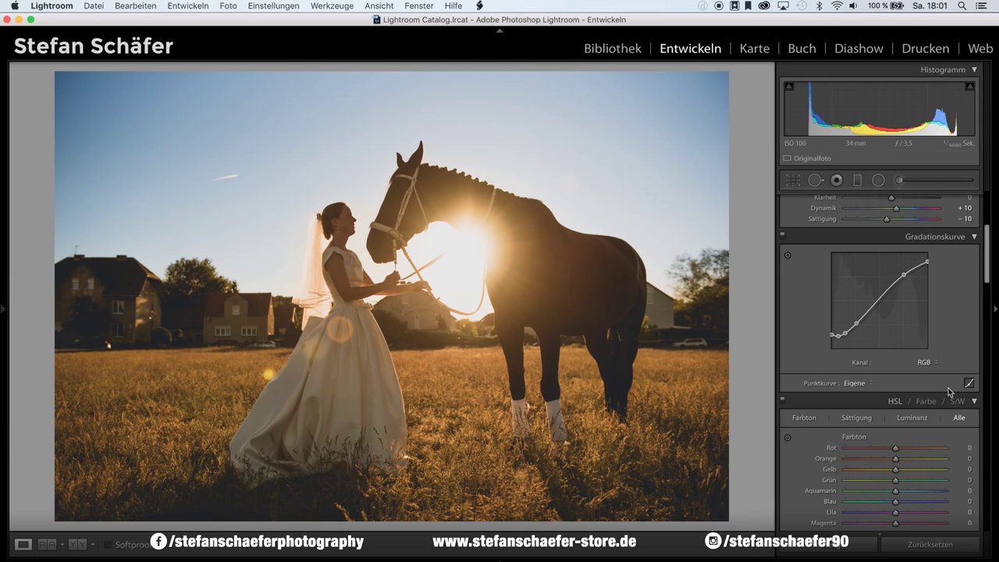
Set the Farbton sliders to Orange −2, Gelb −7, Grün −26 and Blau −29
scroll(950, 391, "down", 5)
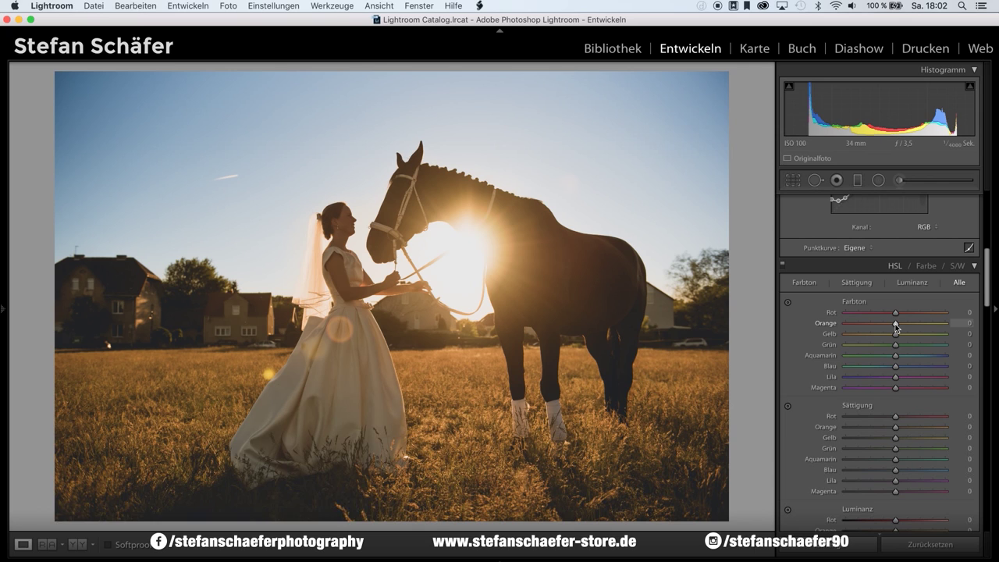
left_click_drag(895, 325, 893, 326)
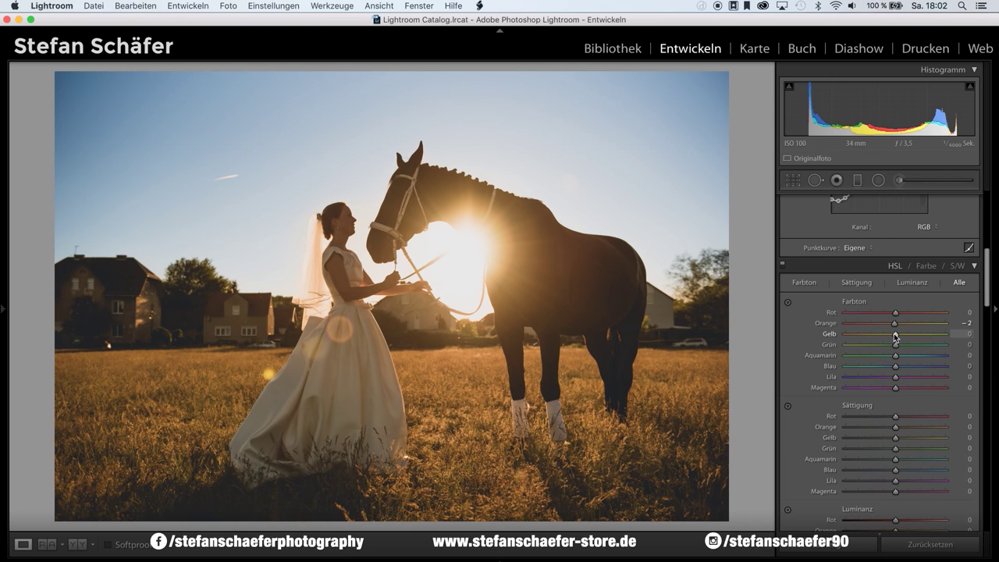
left_click_drag(894, 333, 891, 335)
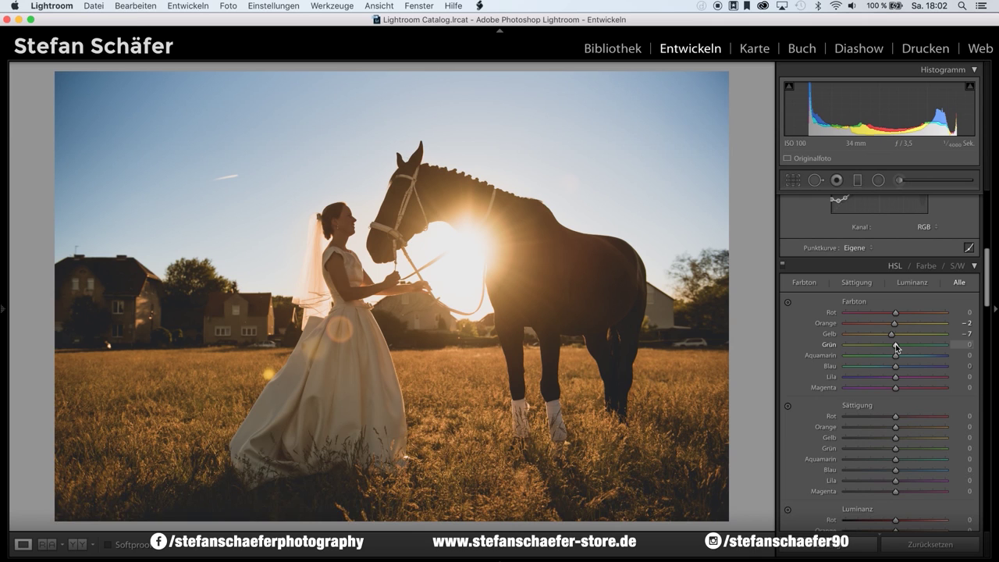
left_click_drag(897, 348, 884, 348)
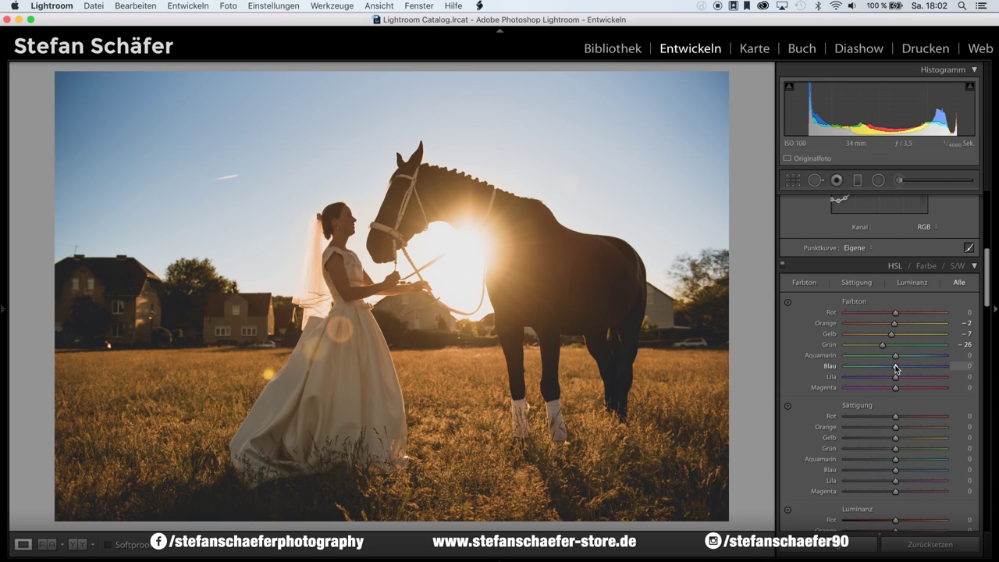
left_click_drag(896, 369, 885, 369)
left_click_drag(884, 368, 881, 370)
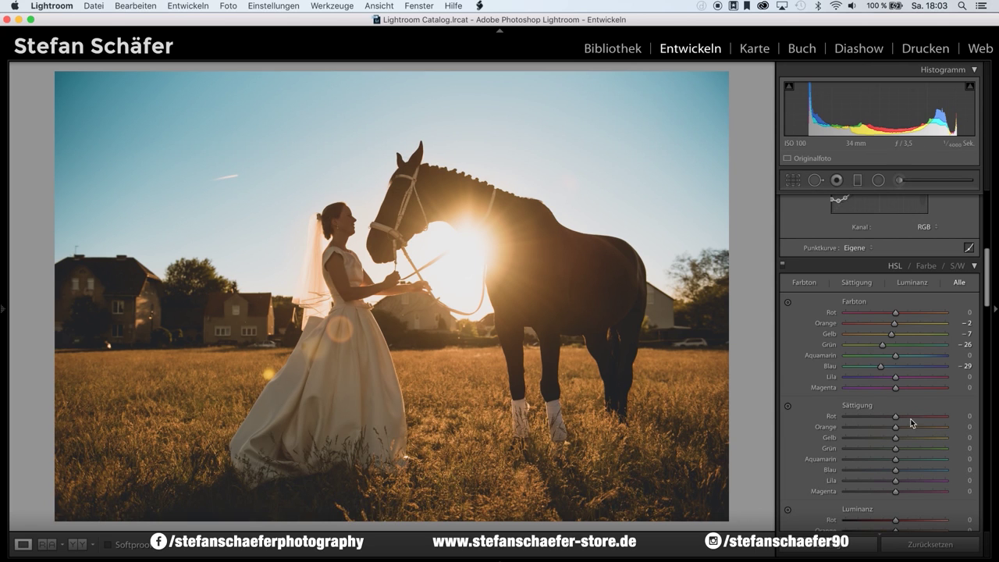
scroll(911, 422, "down", 3)
scroll(909, 424, "down", 3)
scroll(907, 425, "down", 3)
scroll(904, 427, "down", 2)
scroll(902, 425, "down", 3)
Set Schärfen Betrag to 90 and Maskieren to 35, previewing the mask with Alt
scroll(902, 425, "down", 2)
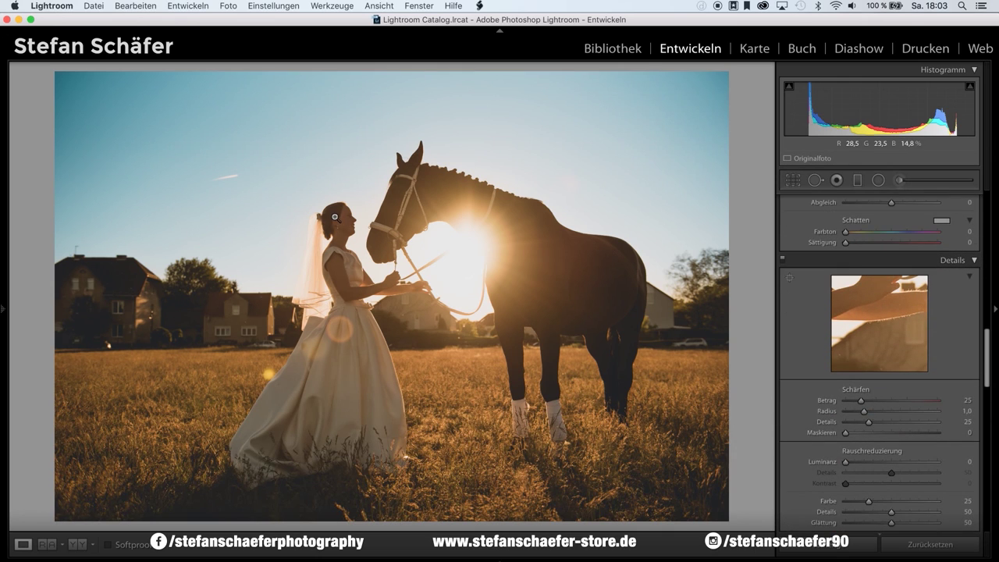
left_click(418, 209)
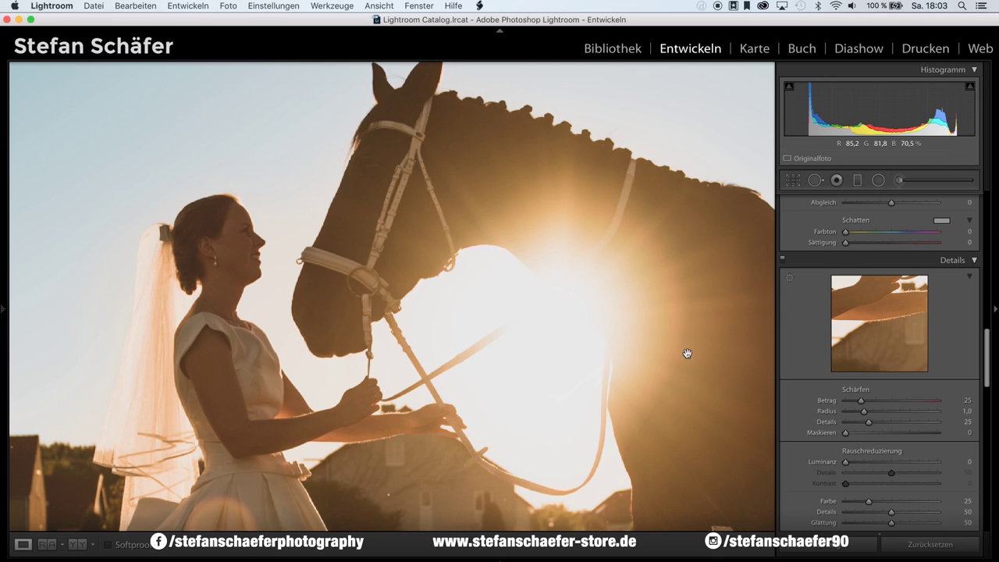
left_click_drag(861, 400, 900, 402)
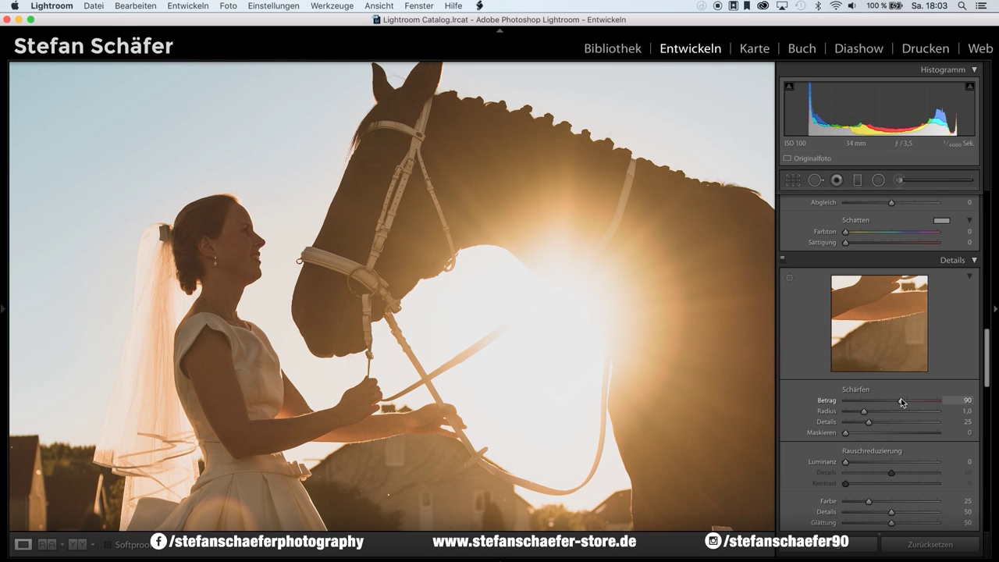
left_click(709, 451)
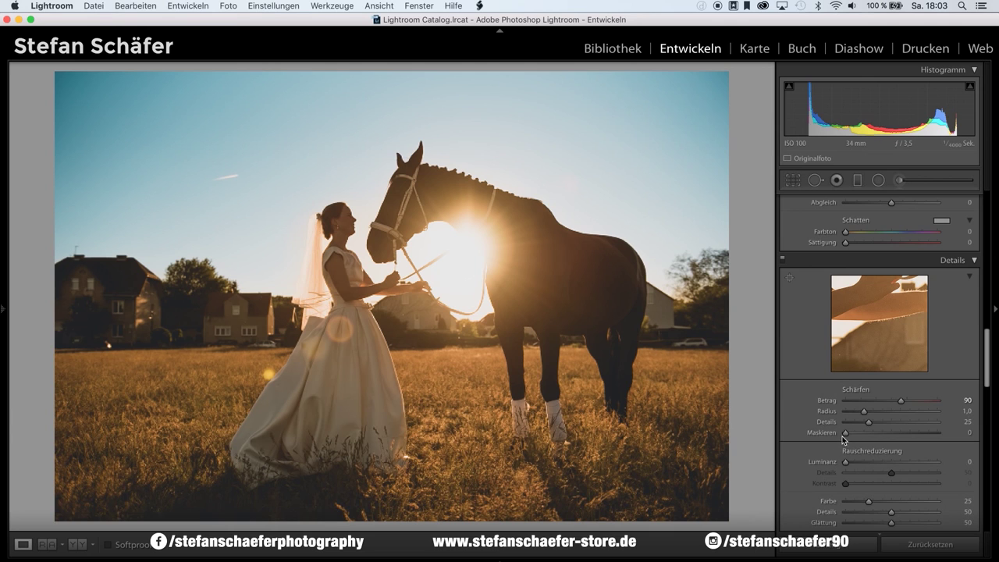
key("alt")
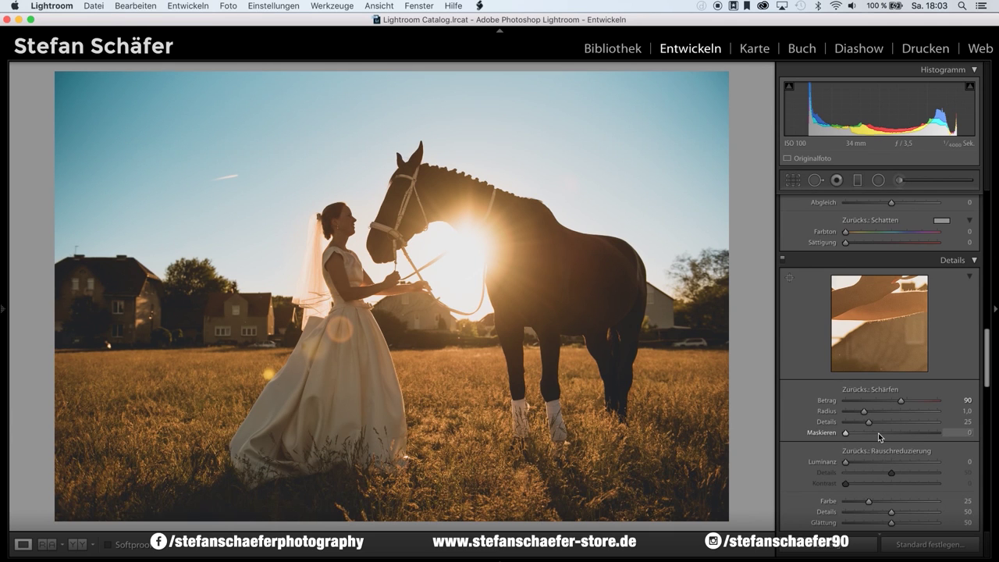
left_click_drag(878, 432, 879, 433)
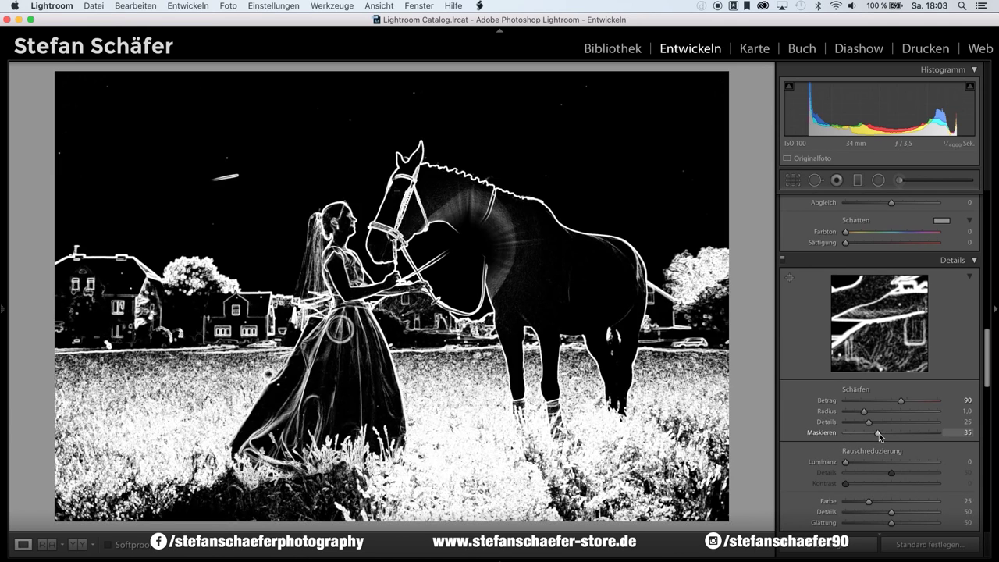
left_click_drag(879, 434, 879, 433)
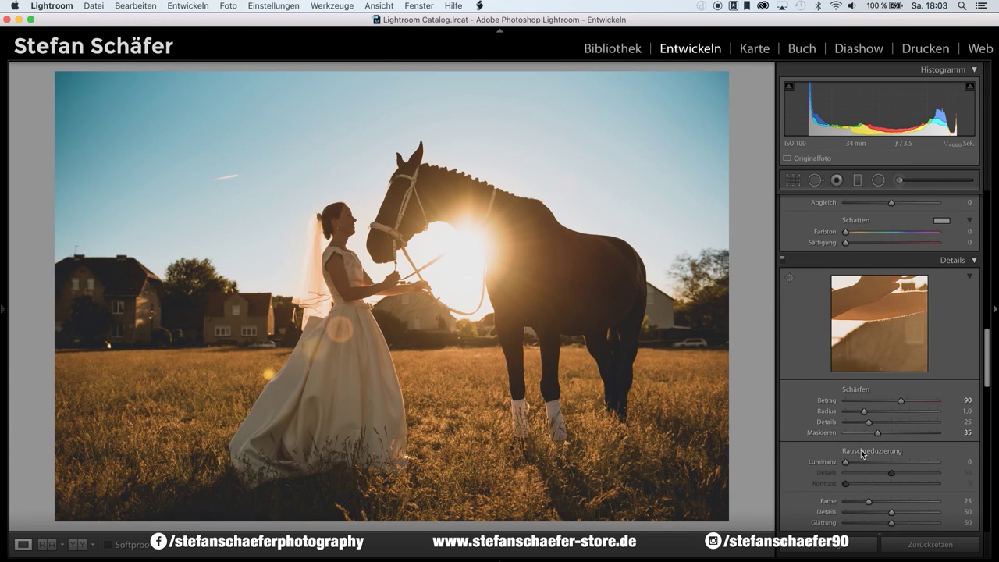
scroll(861, 451, "down", 5)
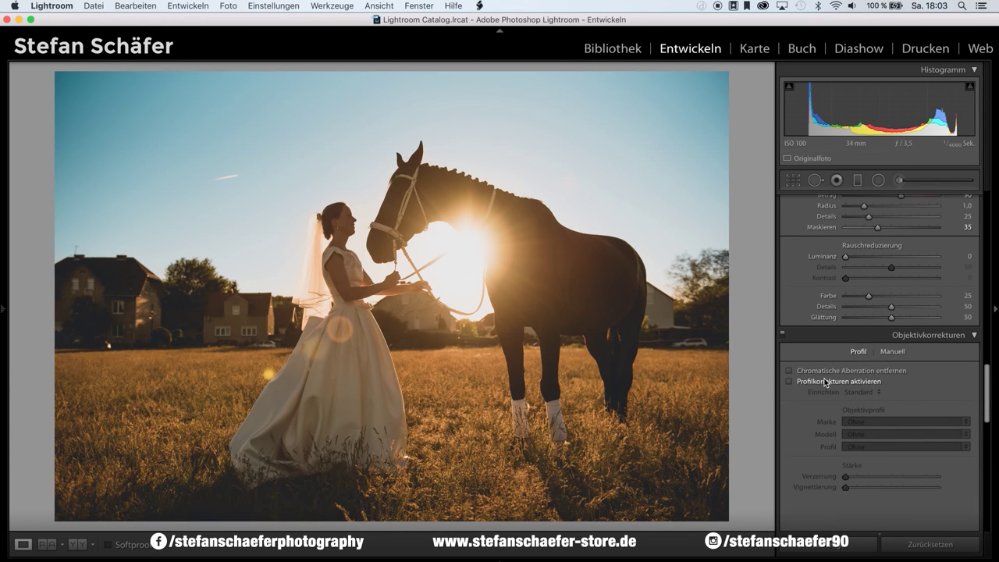
Enable lens profile correction and chromatic aberration removal
left_click(825, 382)
left_click(825, 372)
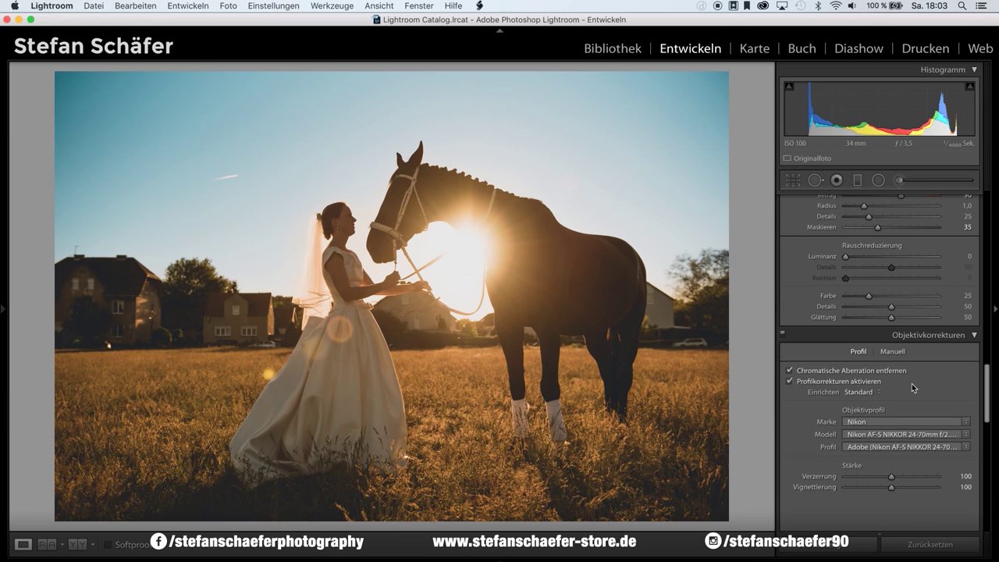
scroll(919, 383, "down", 1)
scroll(919, 383, "down", 2)
scroll(919, 383, "down", 4)
scroll(920, 383, "down", 2)
scroll(919, 384, "down", 2)
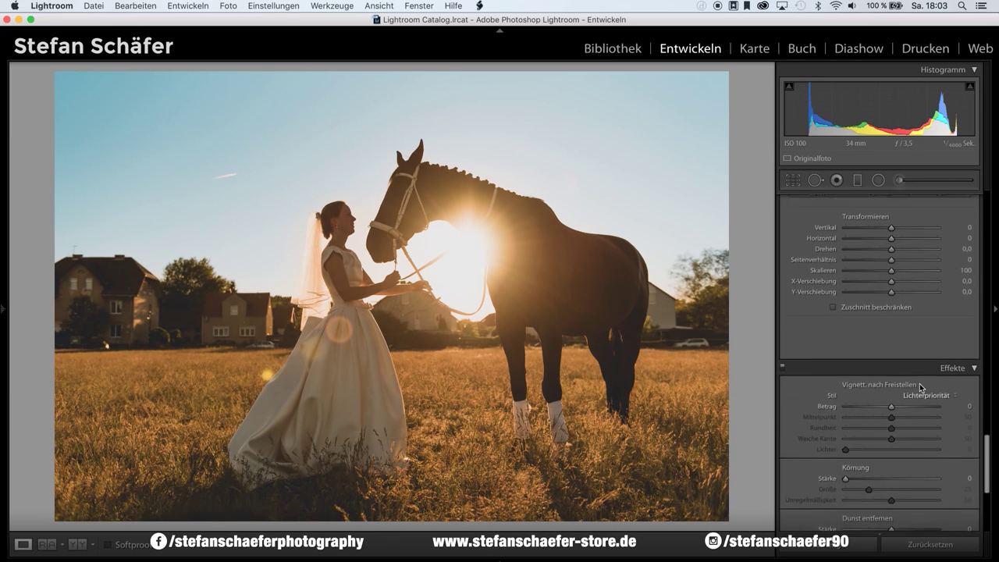
Add a −26 post-crop vignette and set Dehaze to about +6
left_click_drag(892, 403, 879, 402)
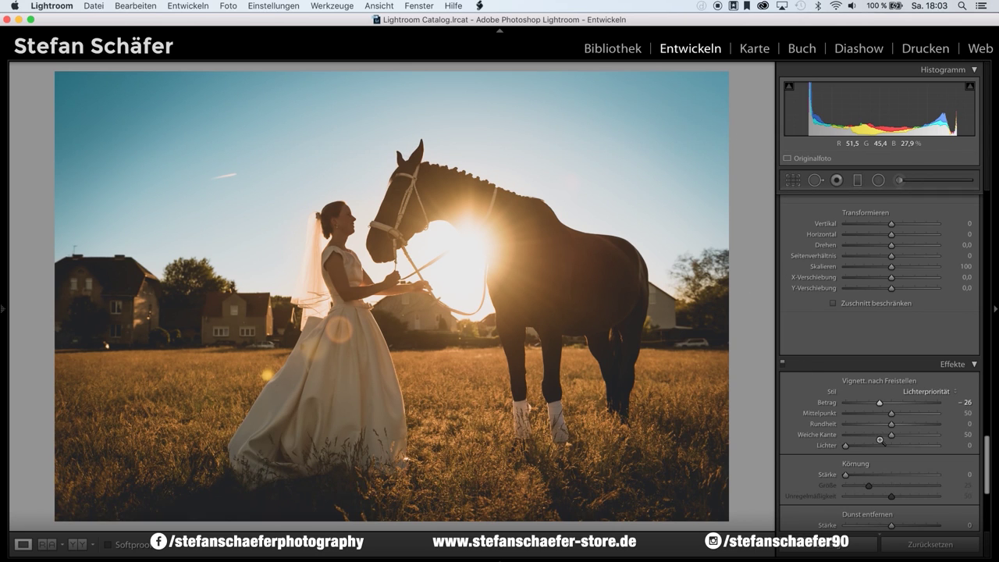
scroll(881, 440, "down", 3)
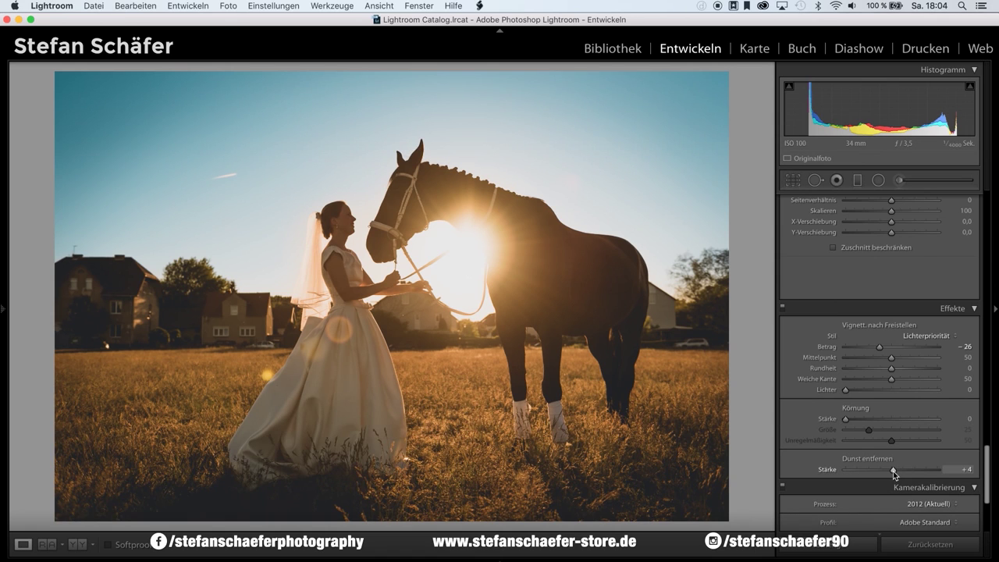
left_click_drag(893, 471, 936, 471)
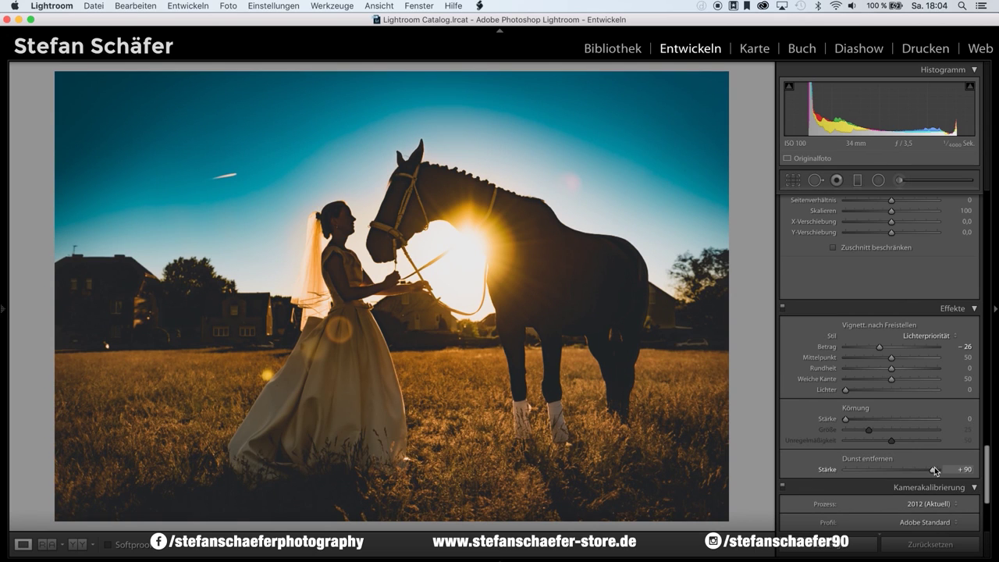
left_click_drag(936, 471, 896, 471)
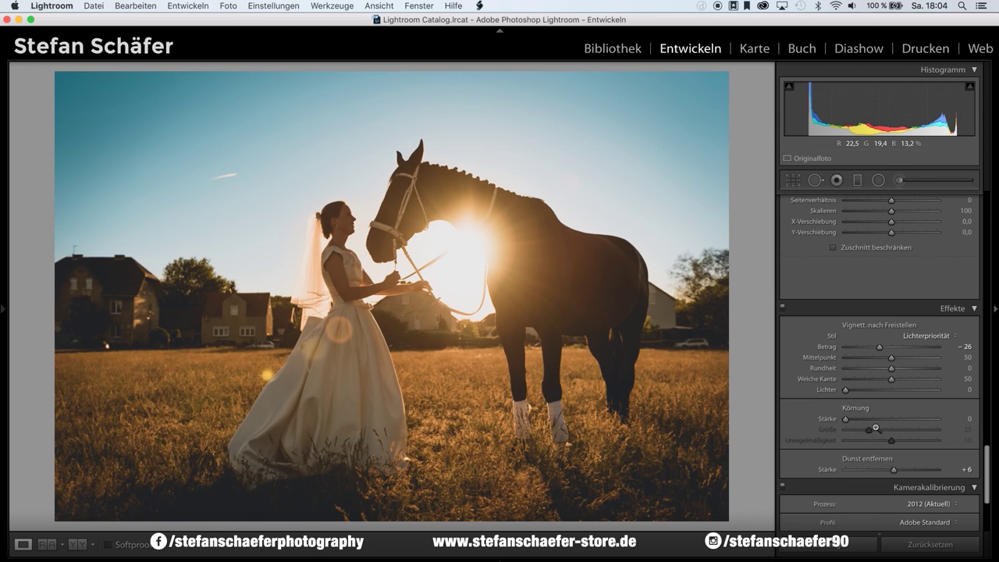
In Camera Calibration, set Red Primary Hue to +11 and Blue Primary Hue to −9
scroll(904, 484, "down", 5)
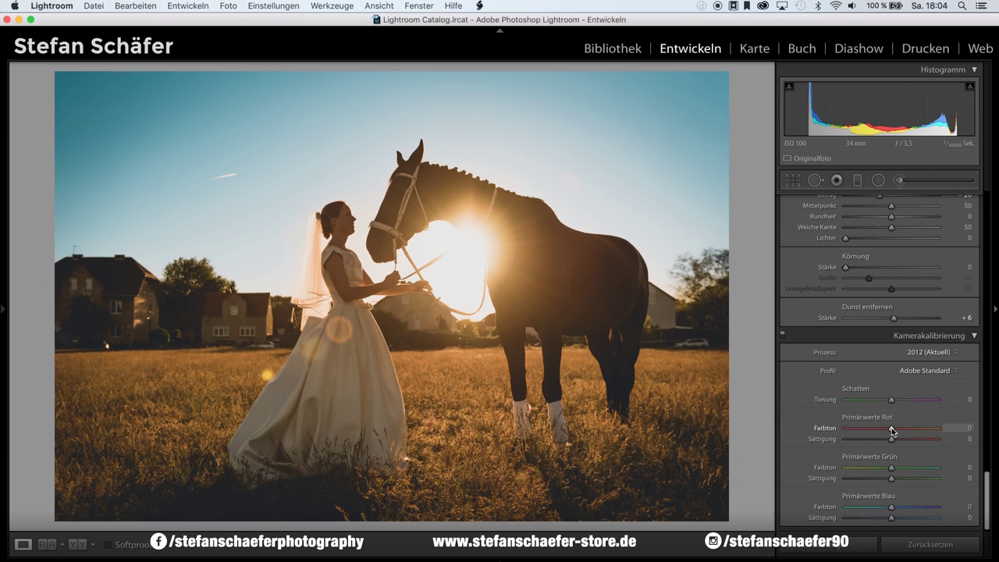
left_click_drag(893, 430, 894, 432)
left_click_drag(894, 431, 897, 431)
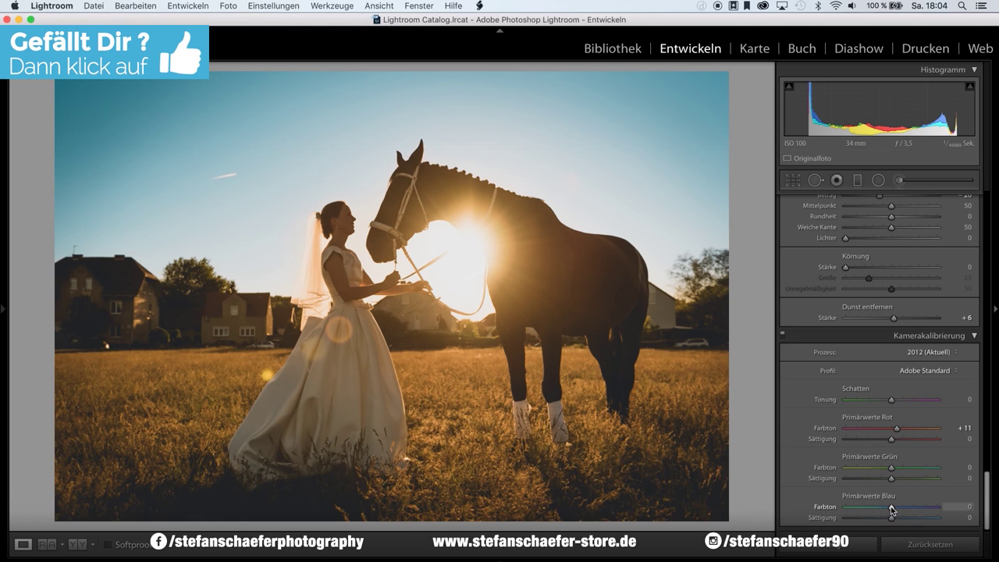
left_click_drag(893, 509, 888, 509)
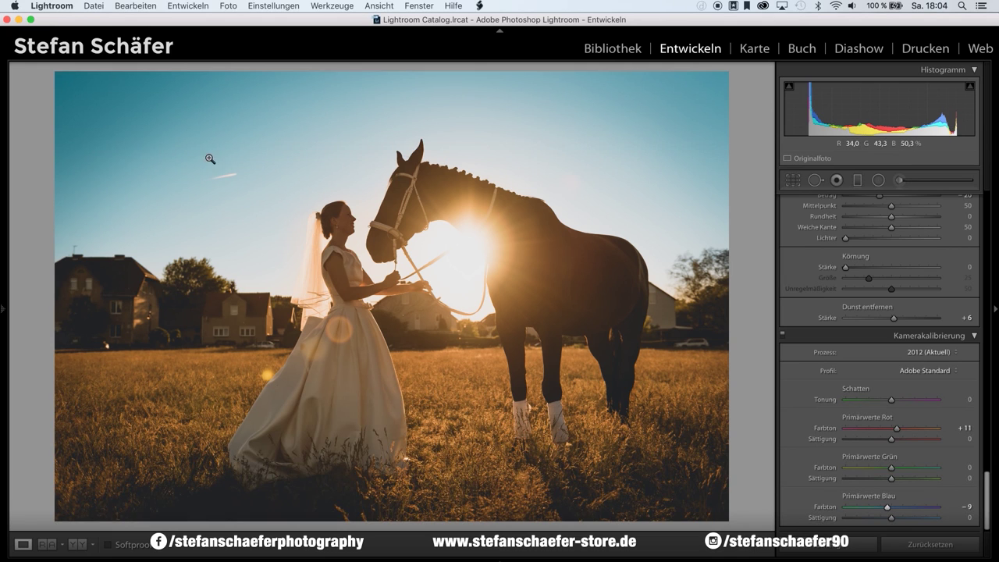
Zoom in and heal the sky contrail plus a small upper-left sky spot with Spot Removal
left_click(91, 123)
mouse_move(189, 196)
left_mouse_down()
mouse_move(268, 279)
mouse_move(194, 226)
left_mouse_up()
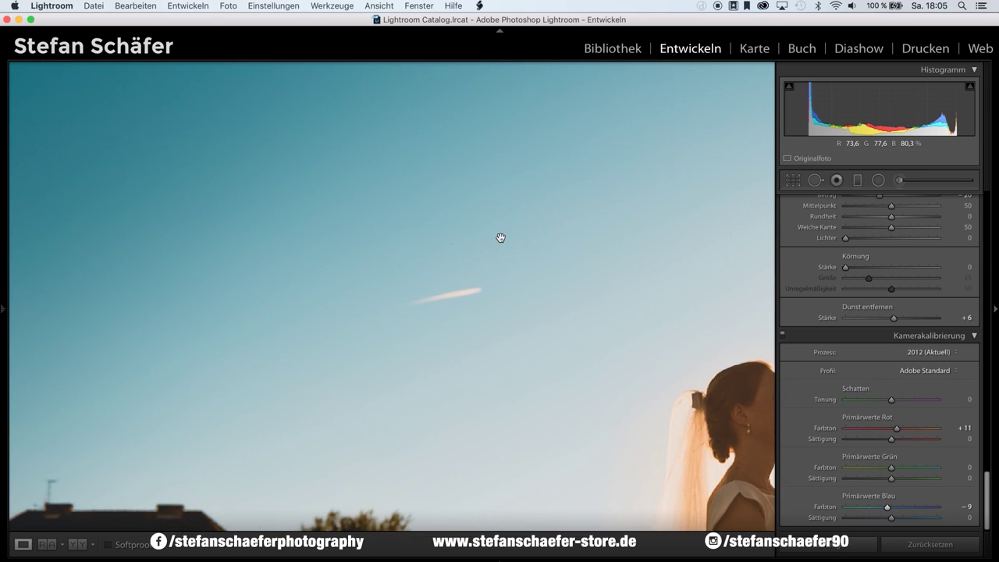
left_click_drag(499, 240, 587, 114)
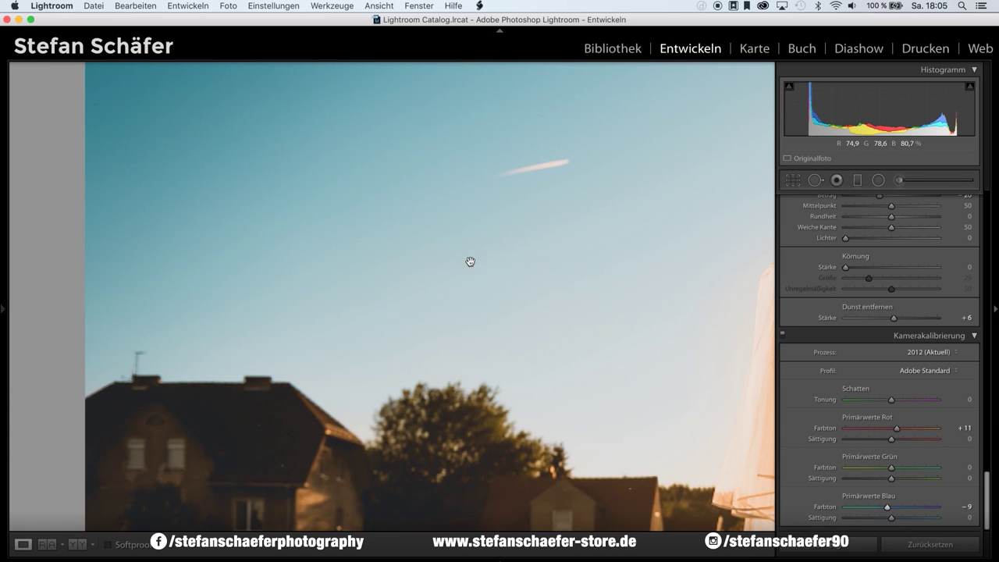
left_click(836, 180)
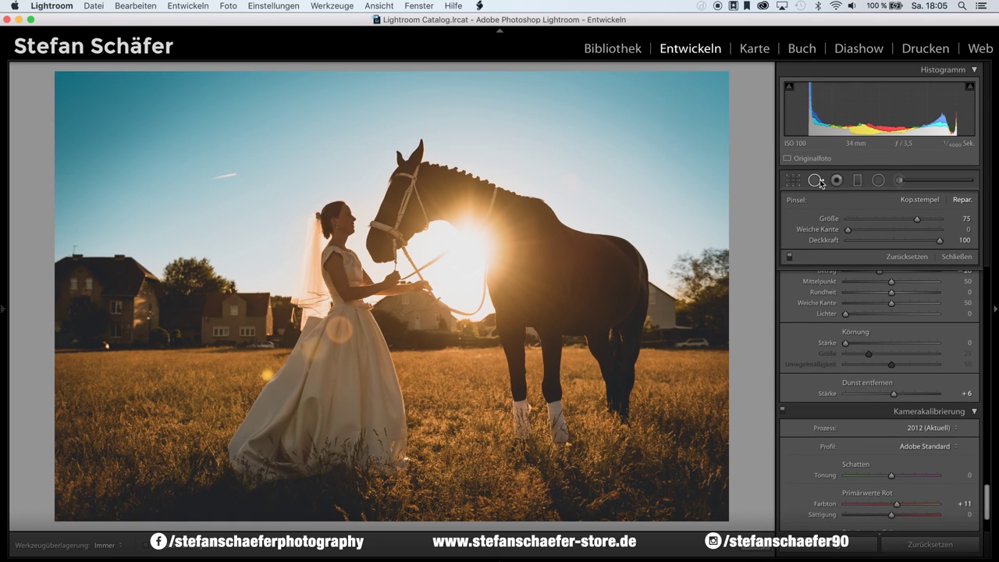
left_click_drag(241, 173, 209, 182)
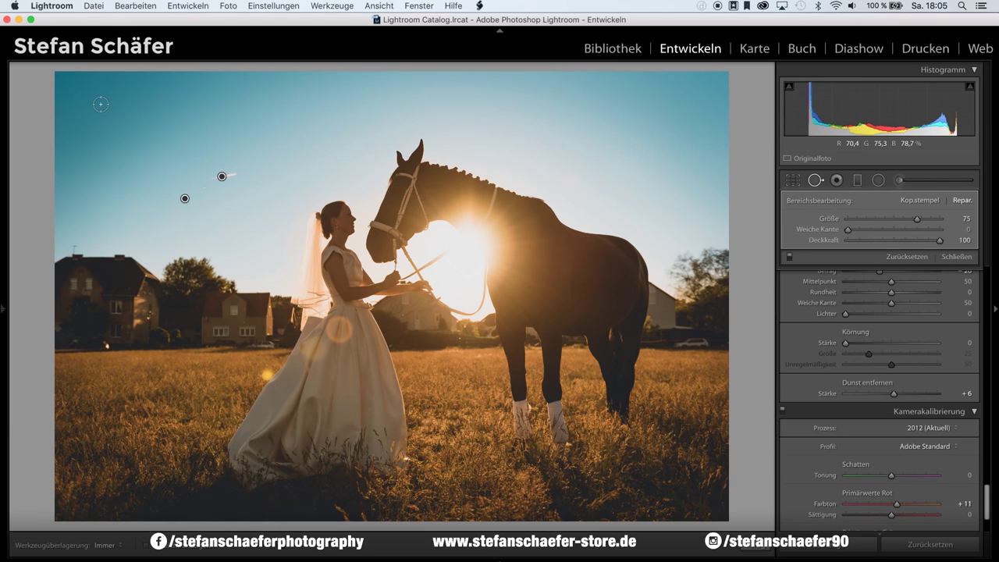
left_click(68, 90)
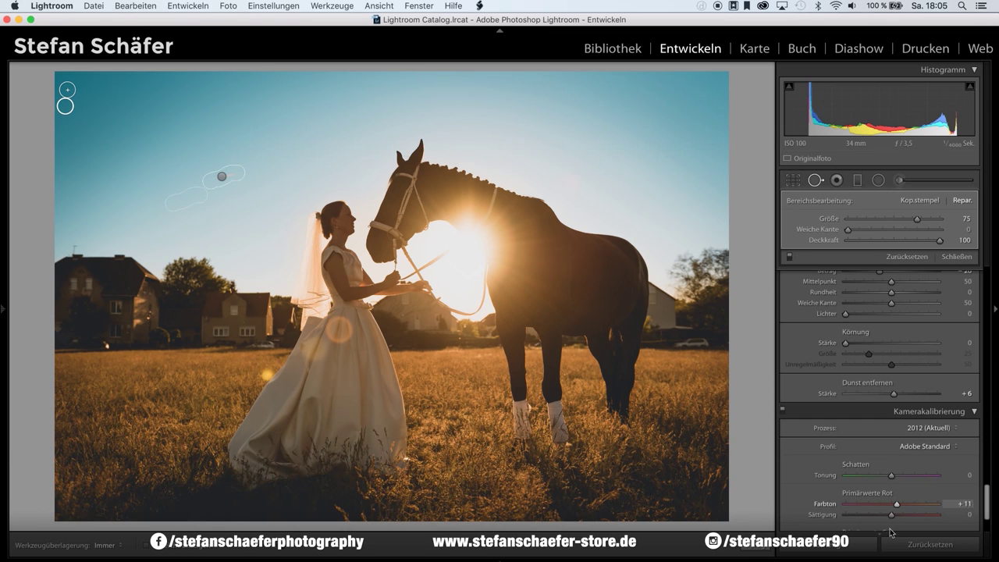
left_click(754, 550)
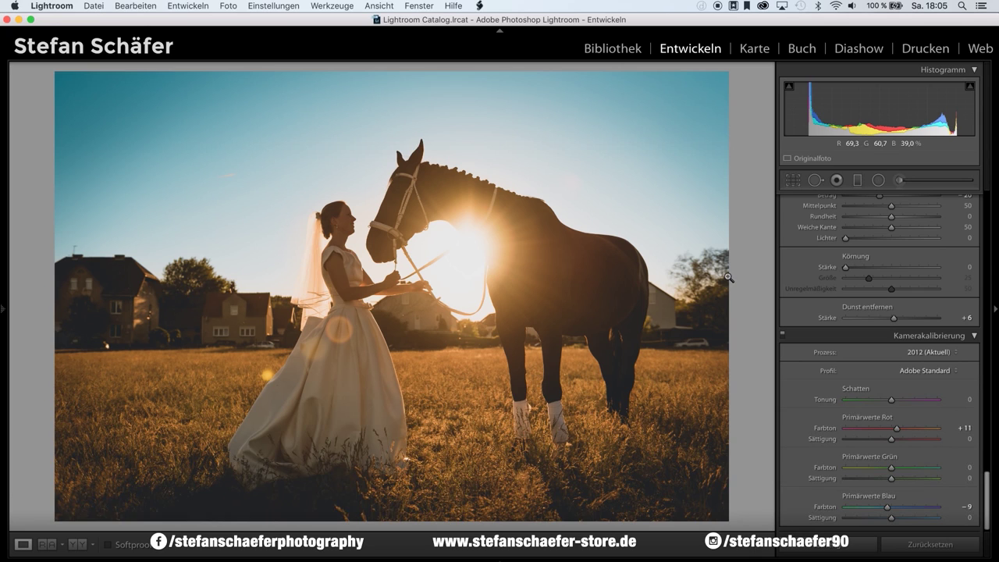
Set up an Adjustment Brush with neutral Temp, Exposure −1,51 and a smaller brush size
left_click(931, 183)
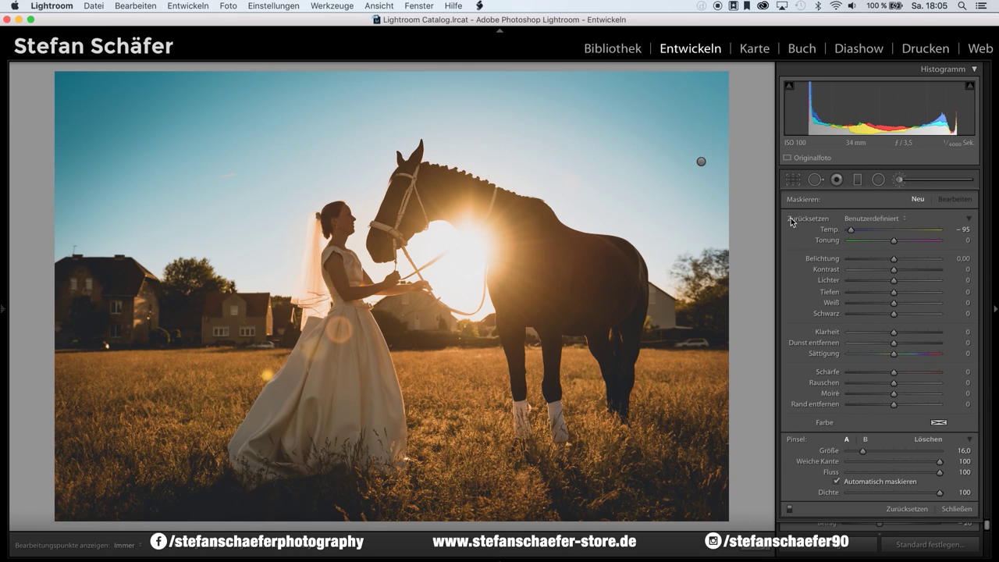
double_click(828, 228)
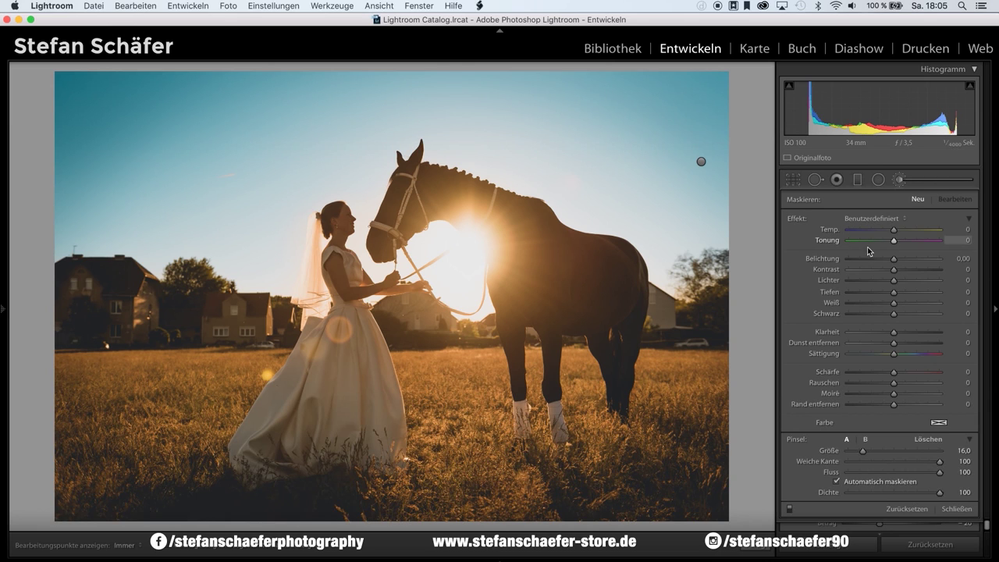
left_click_drag(892, 257, 875, 258)
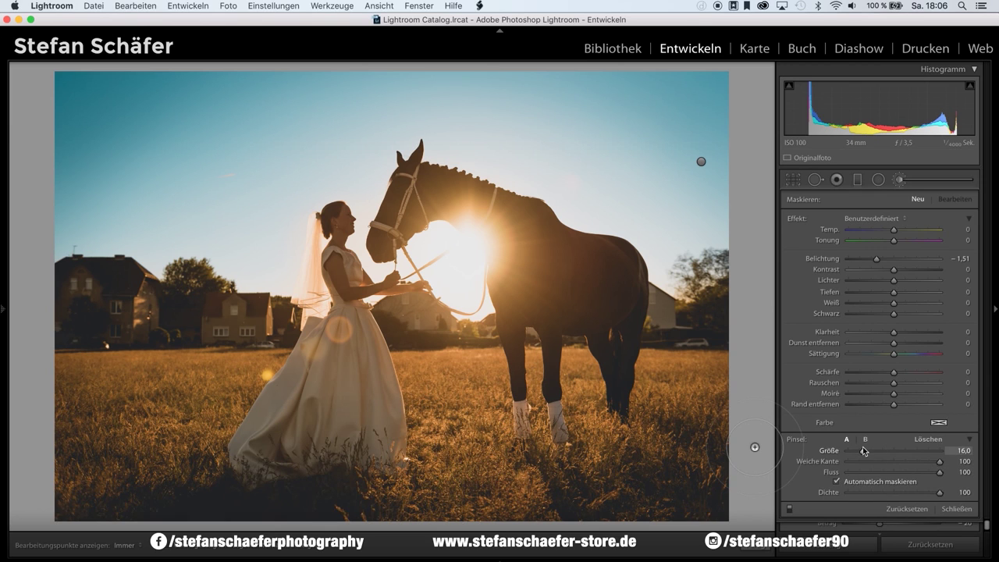
left_click_drag(863, 451, 858, 453)
Paint over the left houses and the right-hand building, then undo the last stroke
key("h")
mouse_move(82, 312)
left_mouse_down()
mouse_move(88, 278)
mouse_move(140, 299)
mouse_move(266, 320)
mouse_move(134, 308)
mouse_move(190, 300)
mouse_move(134, 305)
mouse_move(163, 312)
mouse_move(130, 306)
left_mouse_up()
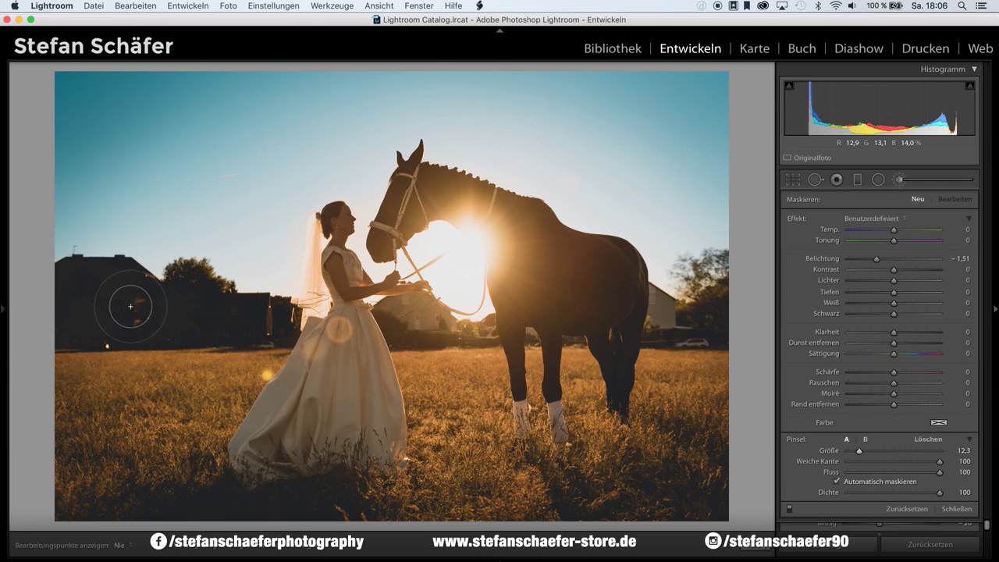
key("h")
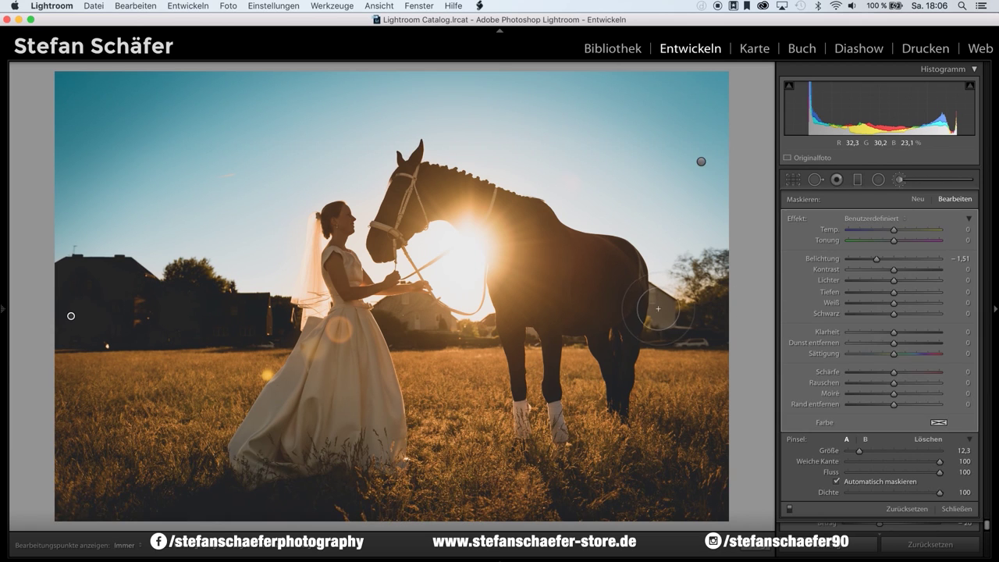
key("h")
mouse_move(657, 311)
left_mouse_down()
mouse_move(663, 326)
mouse_move(717, 327)
left_mouse_up()
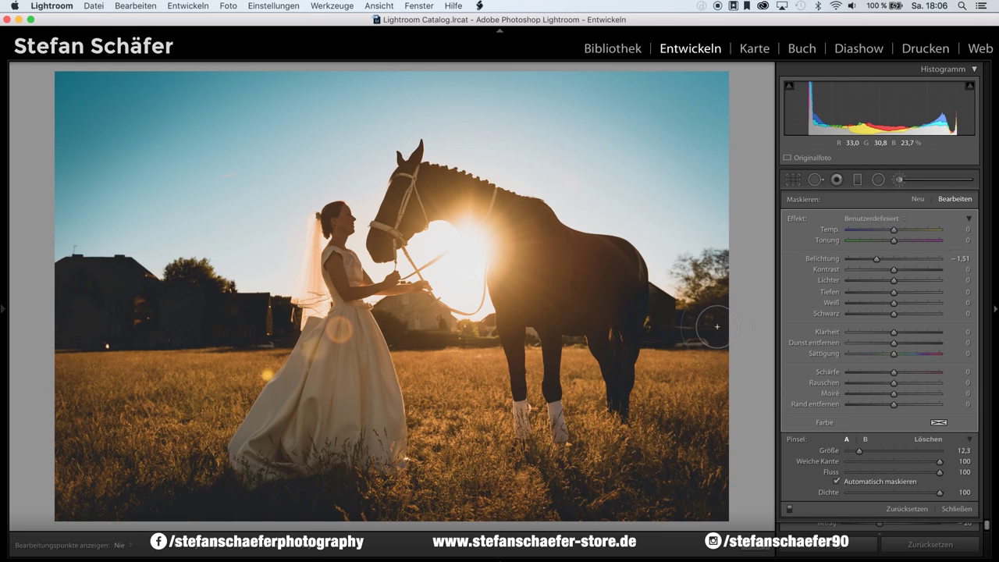
key("h")
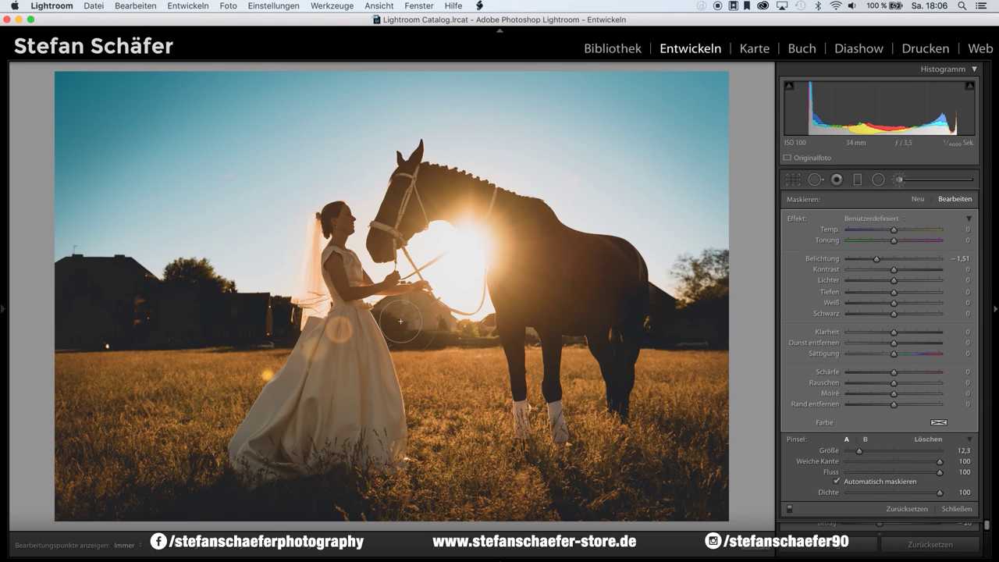
key("h")
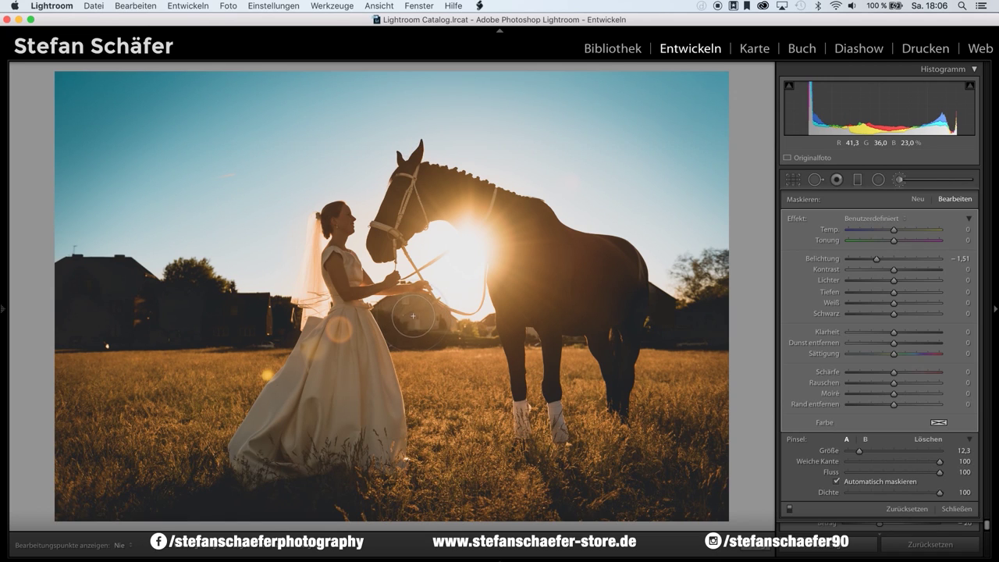
key("h")
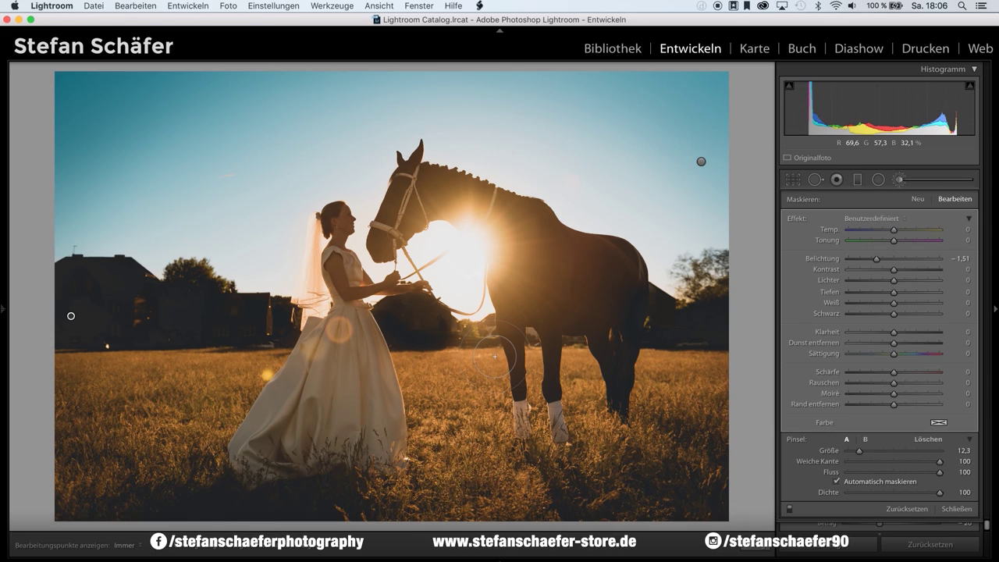
key("super+z")
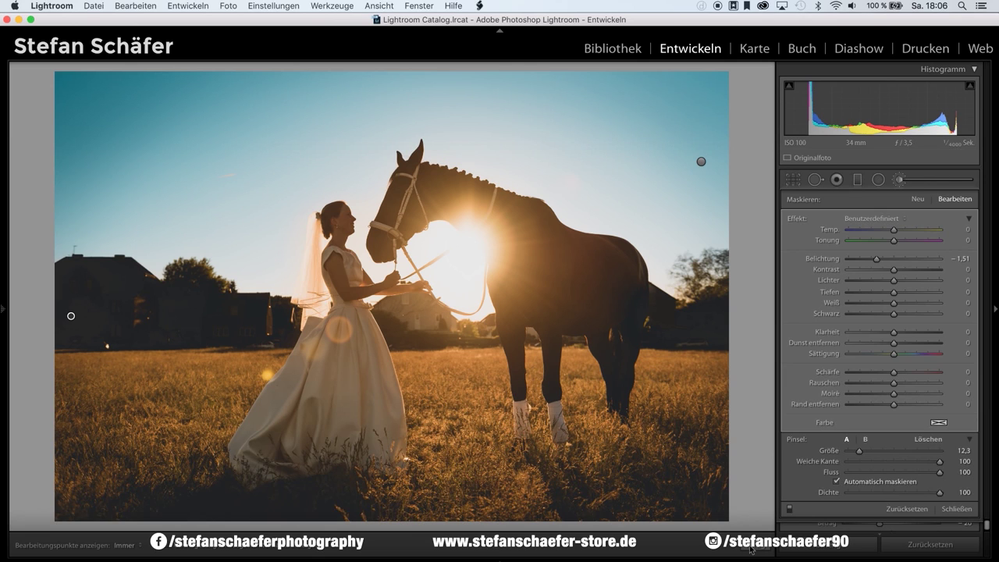
left_click(753, 547)
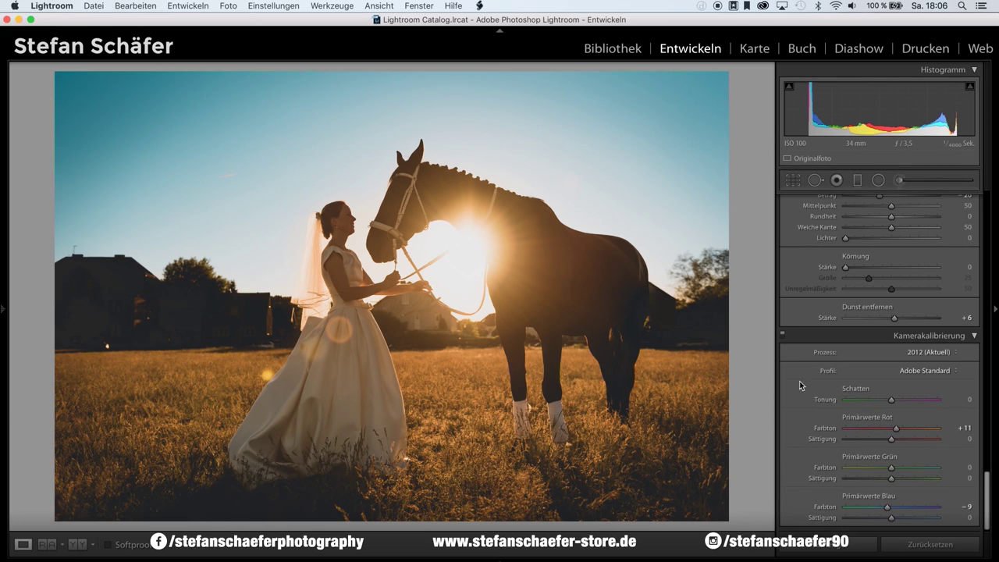